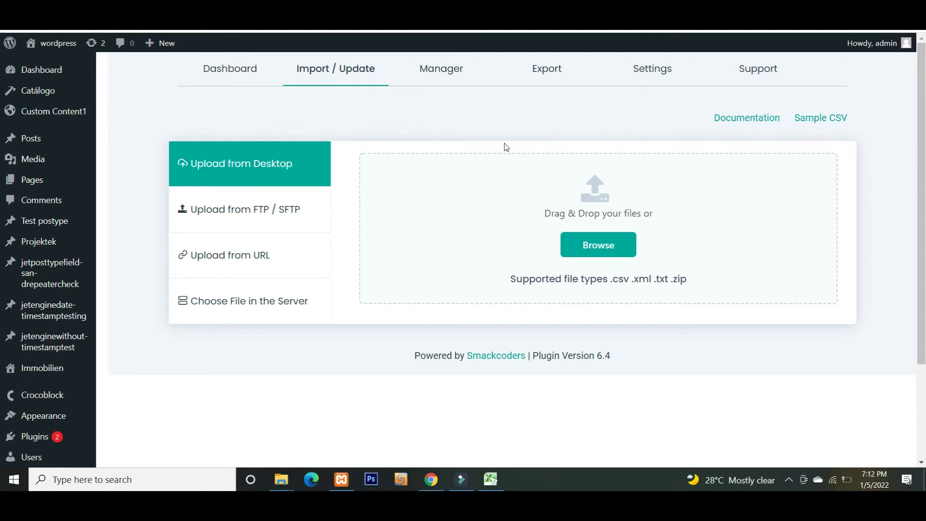
Scroll down the CSV importer's Import / Update upload page
{"action": "scroll", "coordinate": [282, 204], "scroll_direction": "down", "scroll_amount": 3}
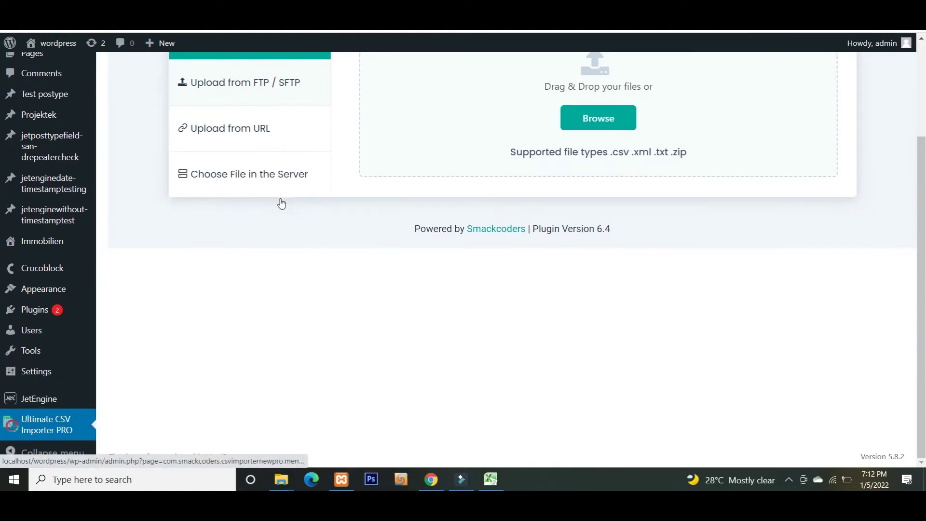
Open the Custom Content1 type from JetEngine's Custom Content Types list
{"action": "mouse_move", "coordinate": [51, 401]}
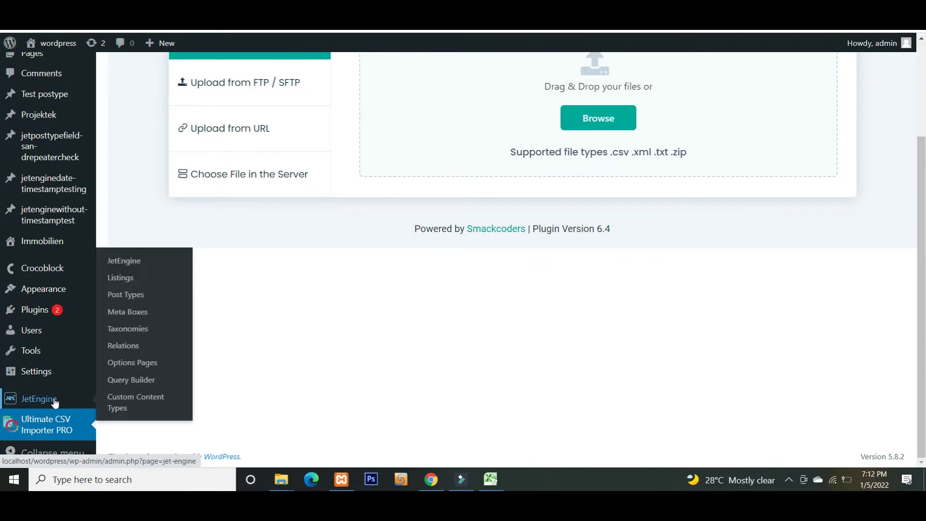
{"action": "left_click", "coordinate": [116, 397]}
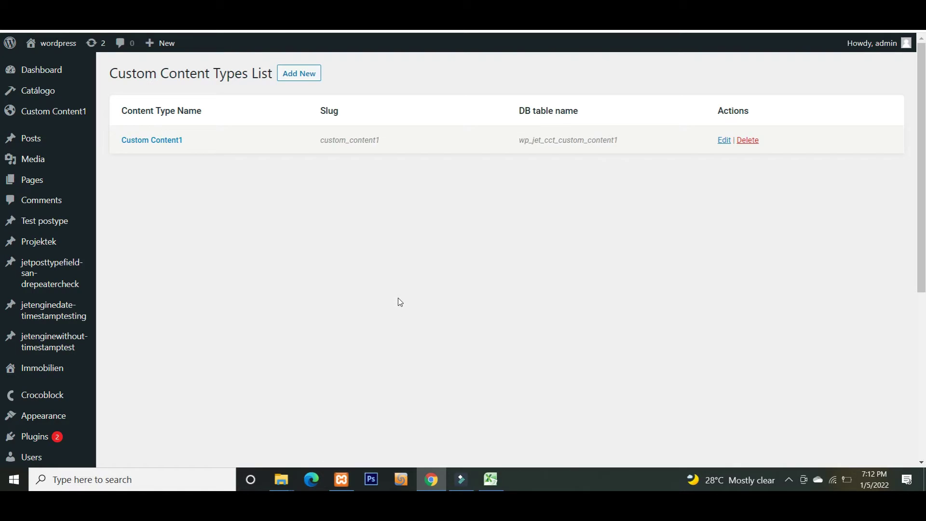
{"action": "left_click", "coordinate": [158, 145]}
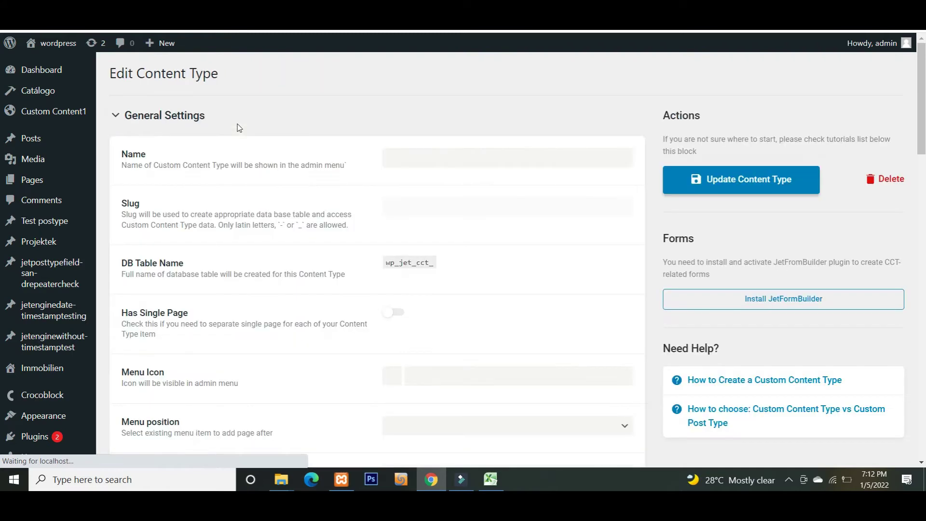
Review Custom Content1's 15 fields, then bring up the jetenginecct_csv workbook in Excel
{"action": "scroll", "coordinate": [294, 197], "scroll_direction": "down", "scroll_amount": 10}
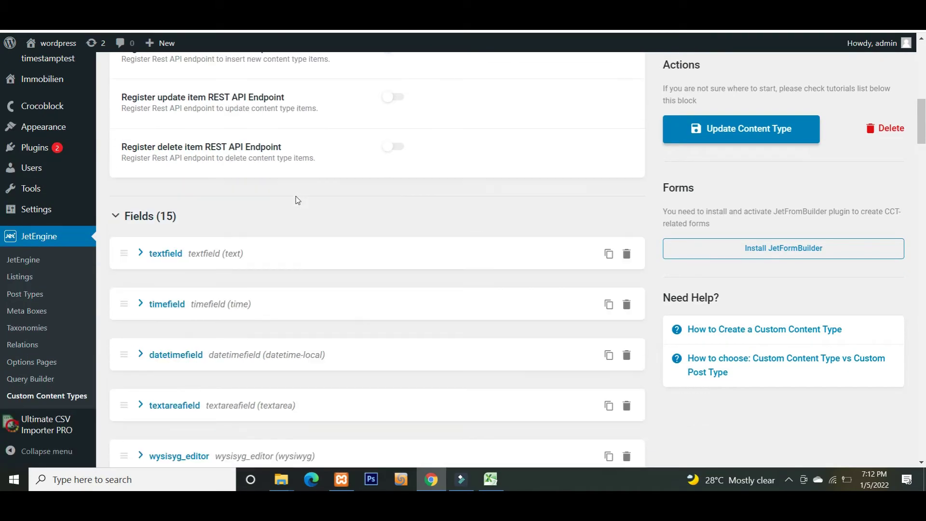
{"action": "scroll", "coordinate": [297, 199], "scroll_direction": "down", "scroll_amount": 3}
{"action": "scroll", "coordinate": [349, 292], "scroll_direction": "down", "scroll_amount": 1}
{"action": "scroll", "coordinate": [352, 299], "scroll_direction": "down", "scroll_amount": 10}
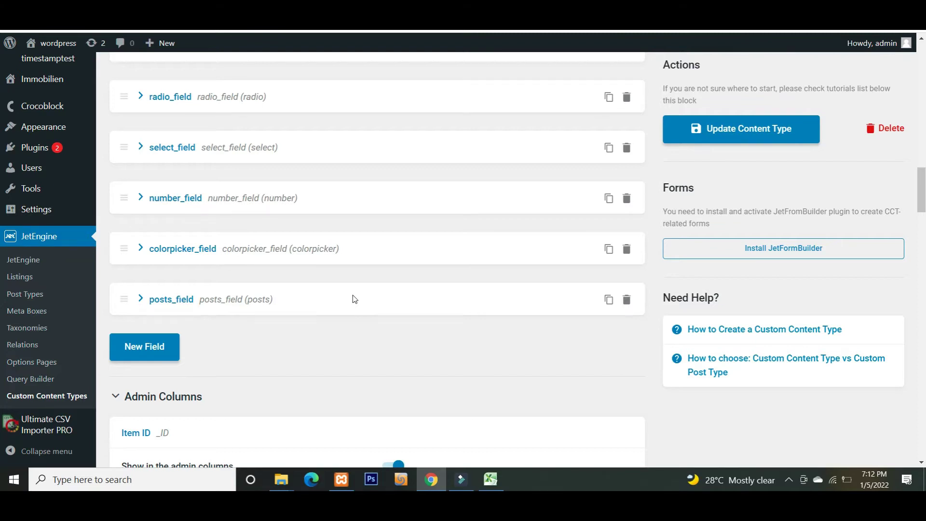
{"action": "scroll", "coordinate": [354, 299], "scroll_direction": "up", "scroll_amount": 15}
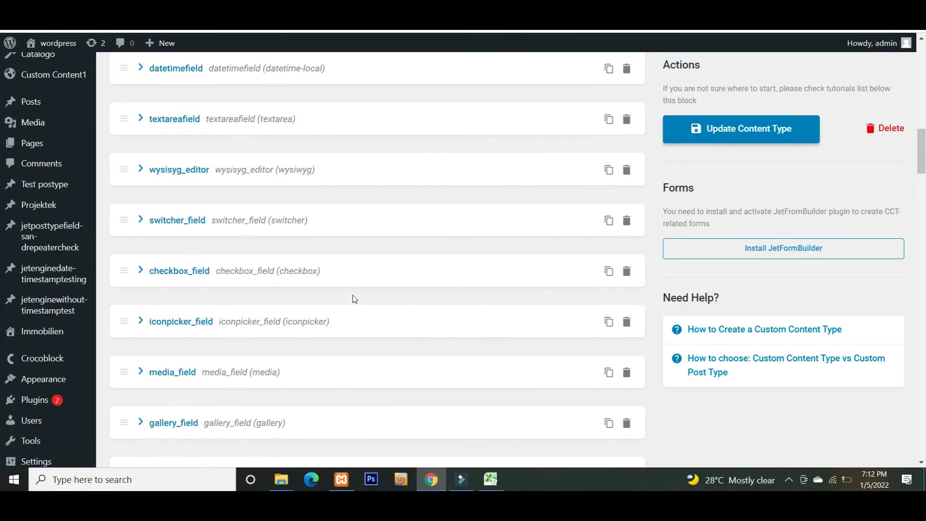
{"action": "scroll", "coordinate": [355, 299], "scroll_direction": "up", "scroll_amount": 10}
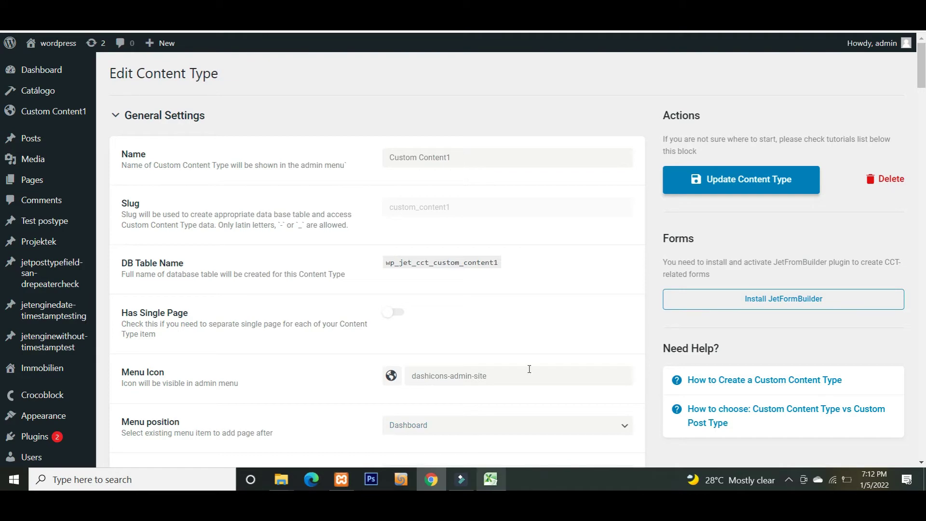
{"action": "left_click", "coordinate": [491, 479]}
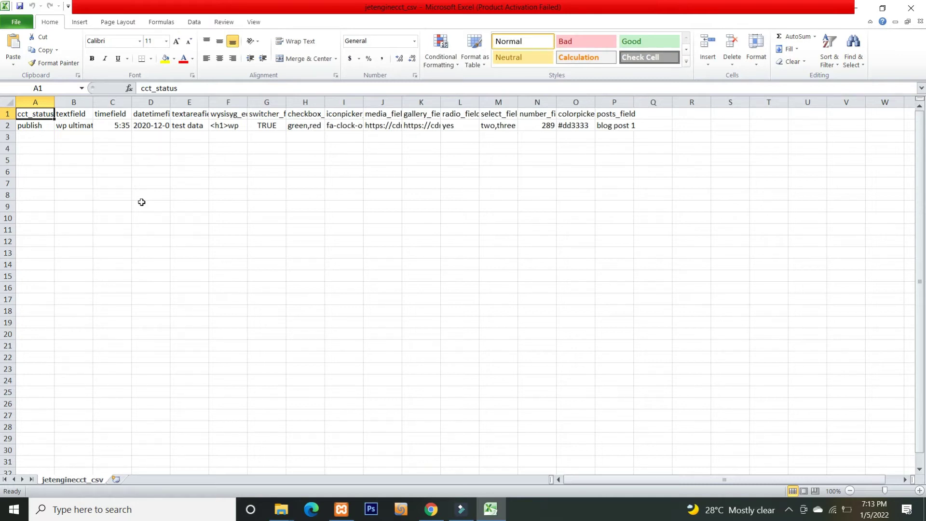
{"action": "key", "text": "Down"}
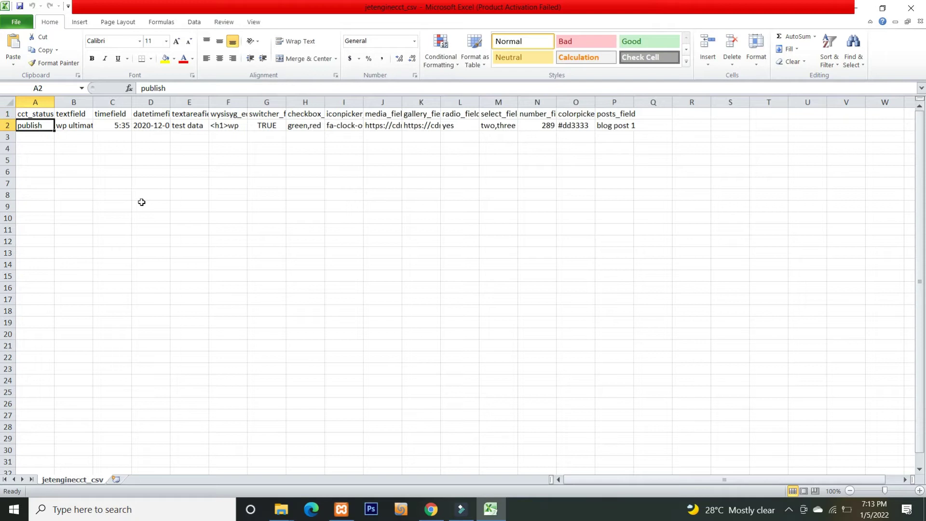
{"action": "key", "text": "Up"}
{"action": "key", "text": "Right"}
{"action": "key", "text": "Down"}
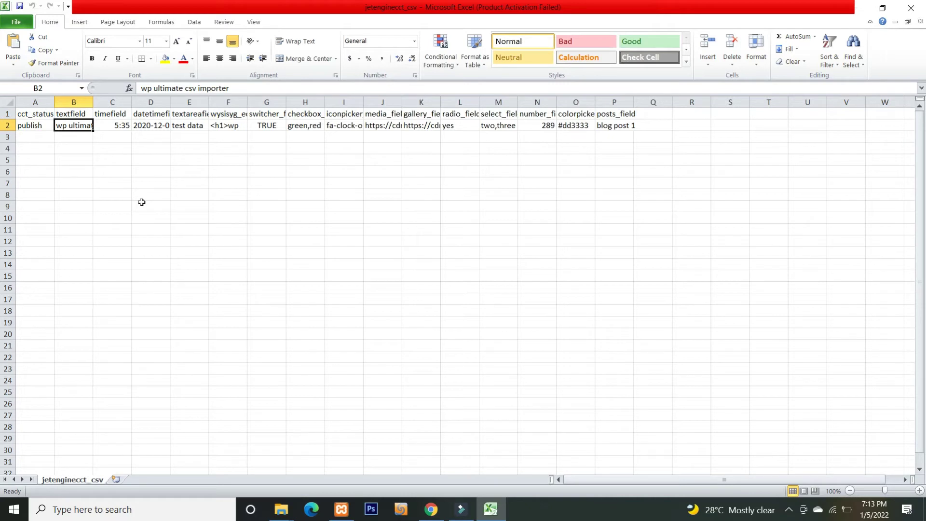
{"action": "key", "text": "Up"}
{"action": "key", "text": "Right"}
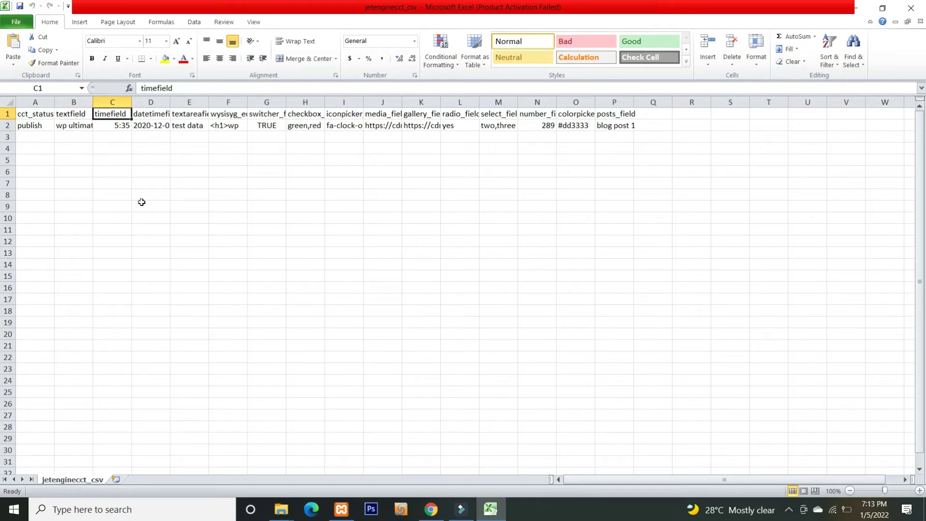
{"action": "key", "text": "Down"}
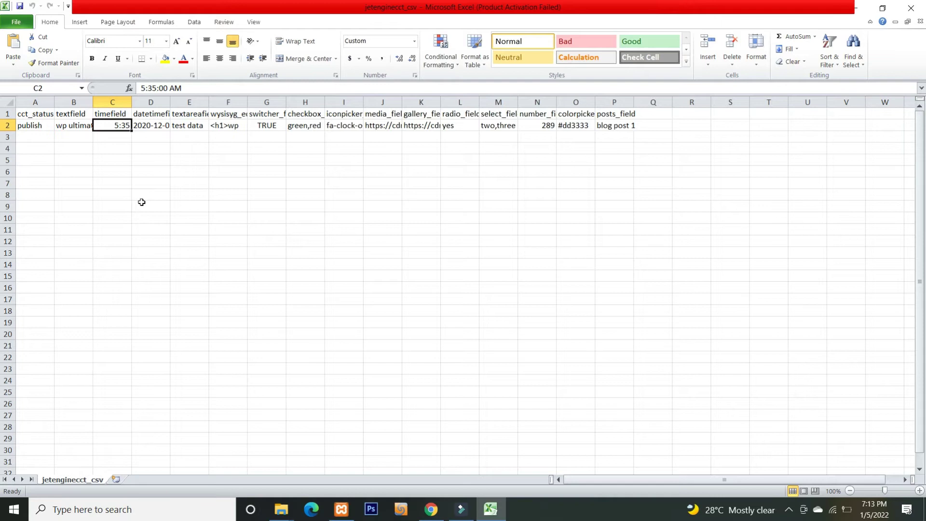
{"action": "key", "text": "Up"}
{"action": "key", "text": "Right"}
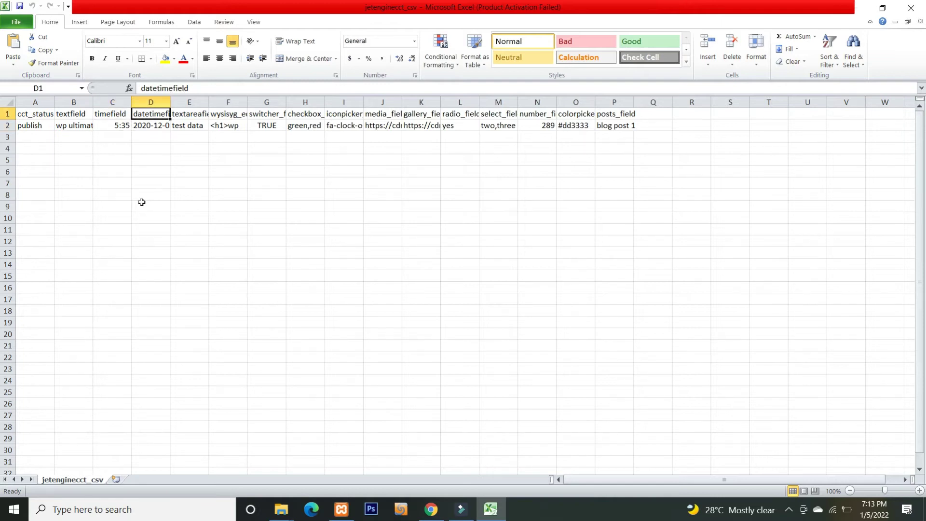
{"action": "key", "text": "Down"}
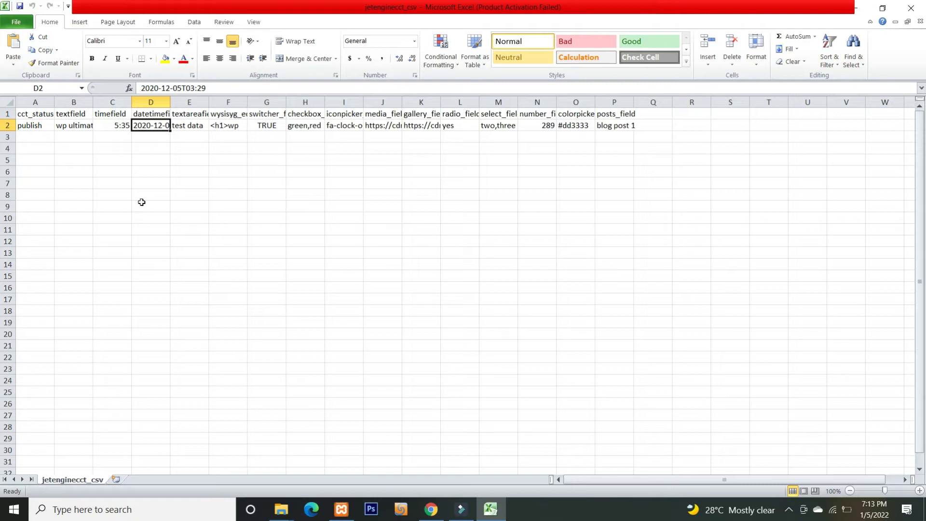
{"action": "key", "text": "Up"}
{"action": "key", "text": "Right"}
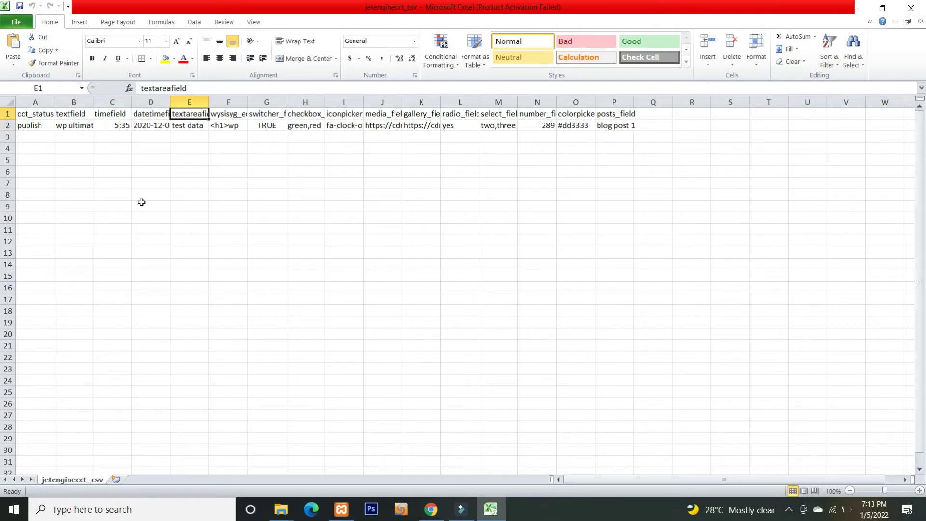
{"action": "key", "text": "Down"}
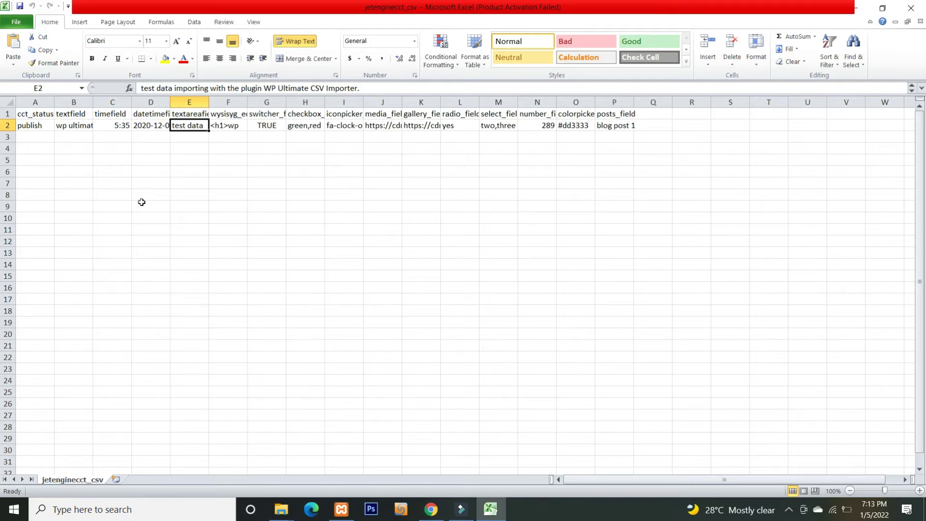
{"action": "key", "text": "Up"}
{"action": "key", "text": "Right"}
{"action": "key", "text": "Down"}
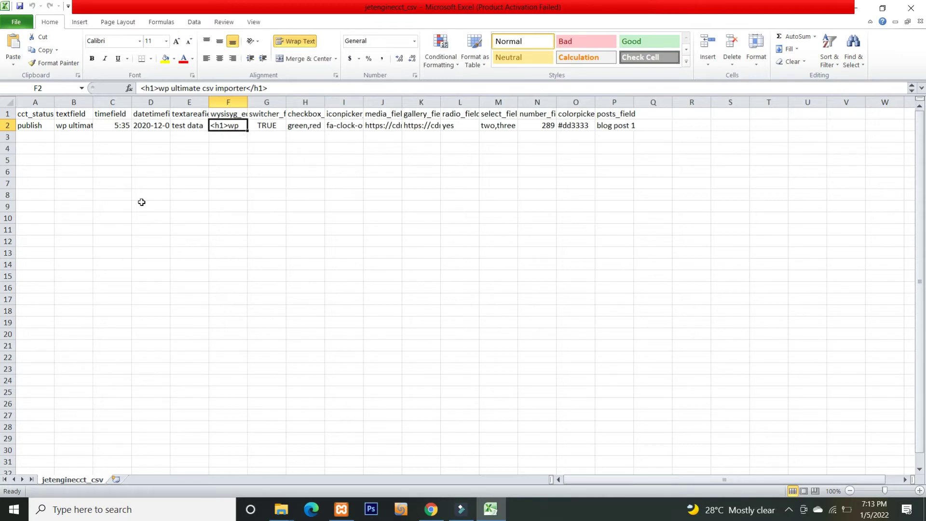
{"action": "key", "text": "Up"}
{"action": "key", "text": "Right"}
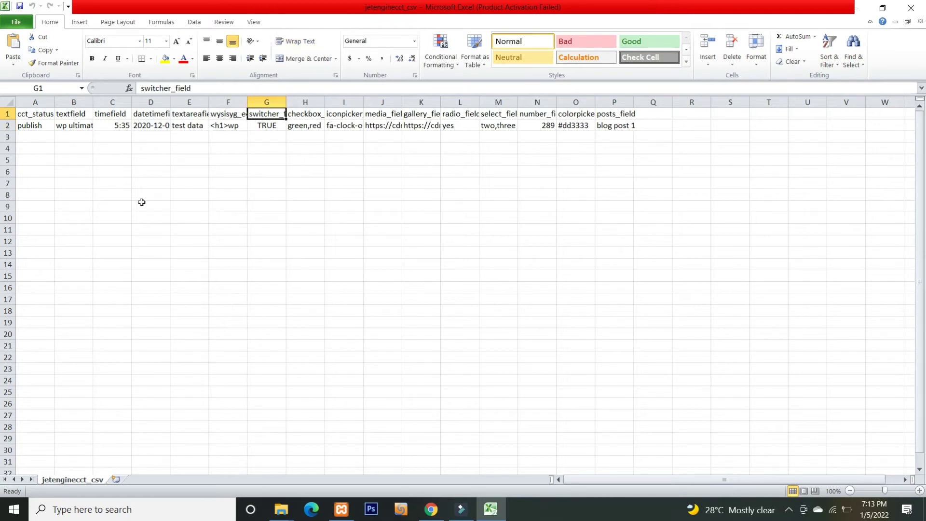
{"action": "key", "text": "Down"}
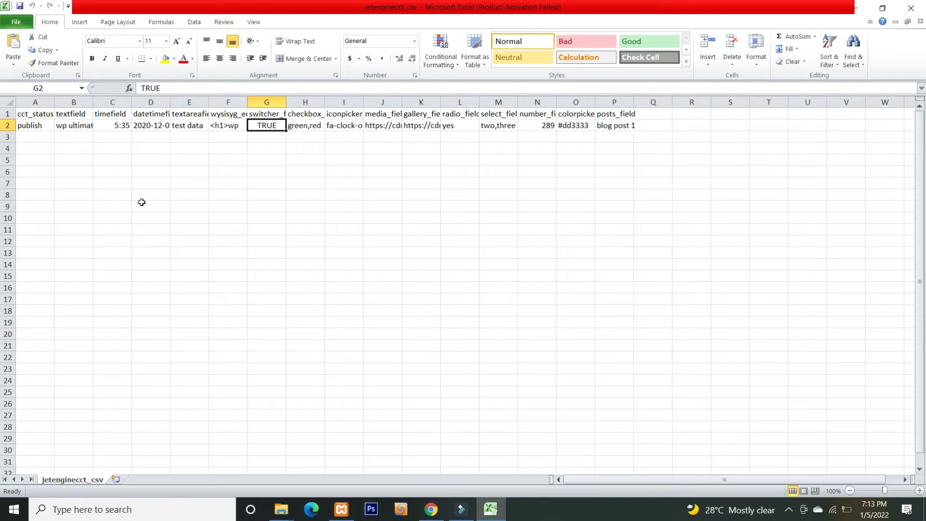
{"action": "key", "text": "Up"}
{"action": "key", "text": "Right"}
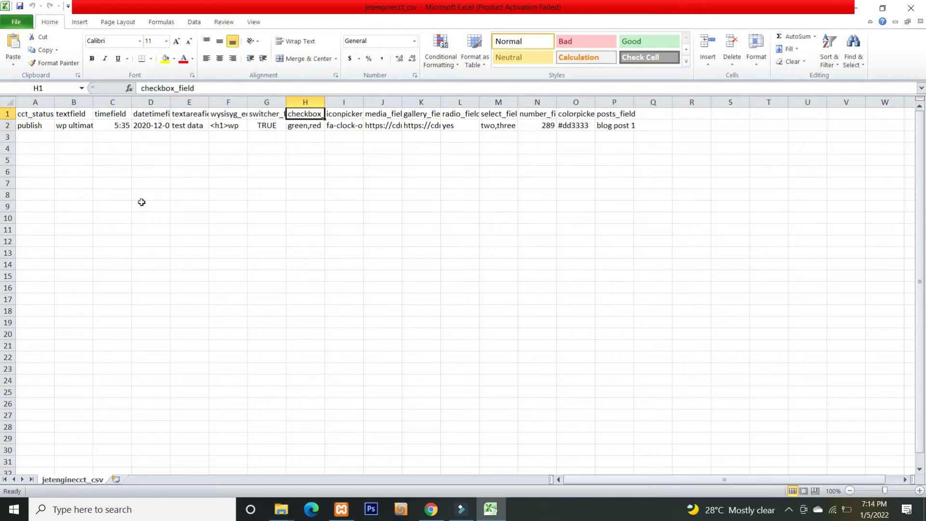
Check the checkbox_field value green,red and the iconpicker_field value fa-clock-o
{"action": "key", "text": "Down"}
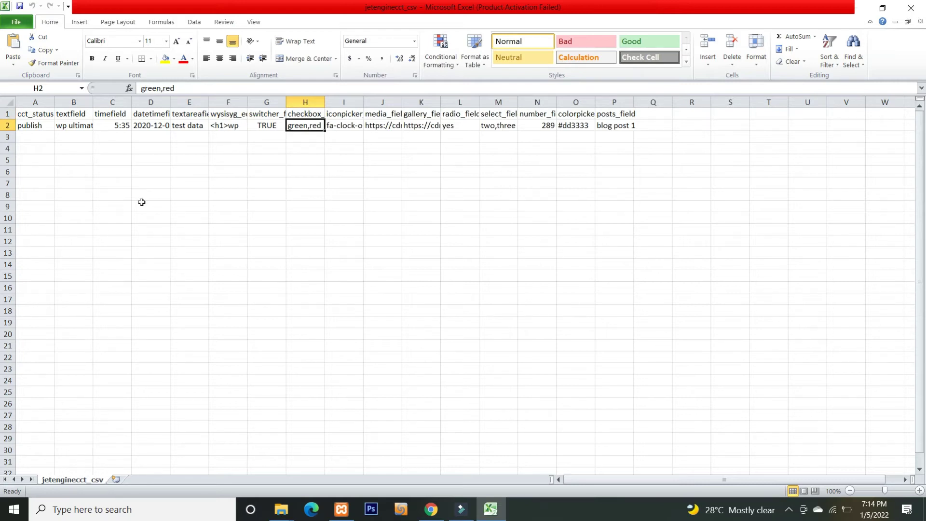
{"action": "key", "text": "Up"}
{"action": "key", "text": "Right"}
{"action": "key", "text": "Down"}
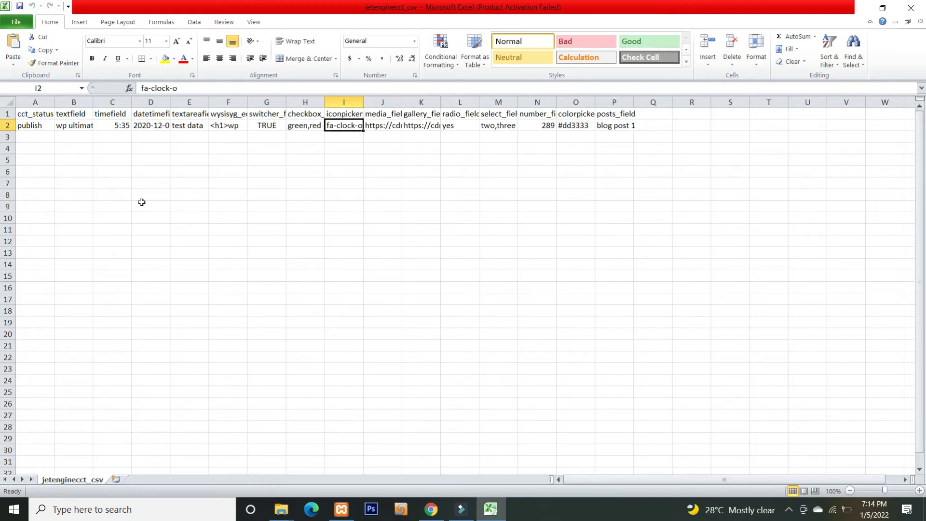
{"action": "key", "text": "Up"}
{"action": "key", "text": "Right"}
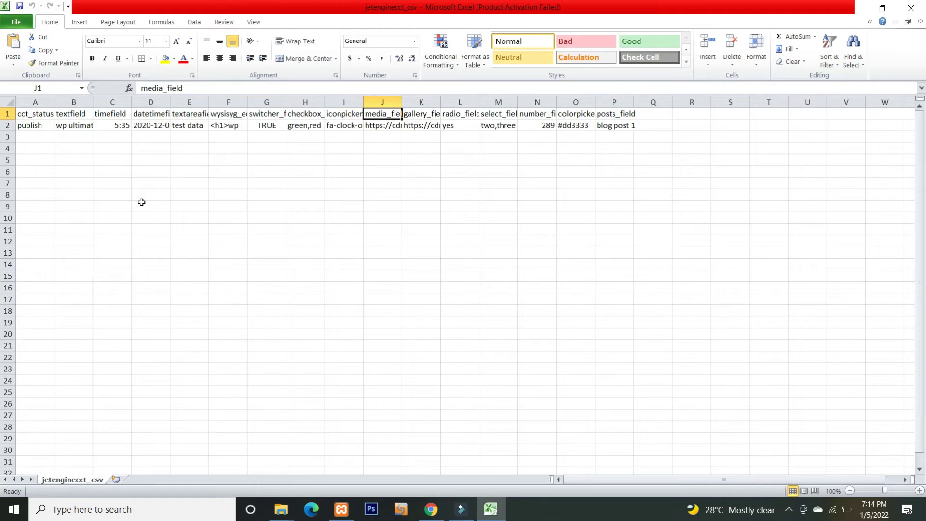
Check the media_field and gallery_field image URLs and widen column K
{"action": "key", "text": "Down"}
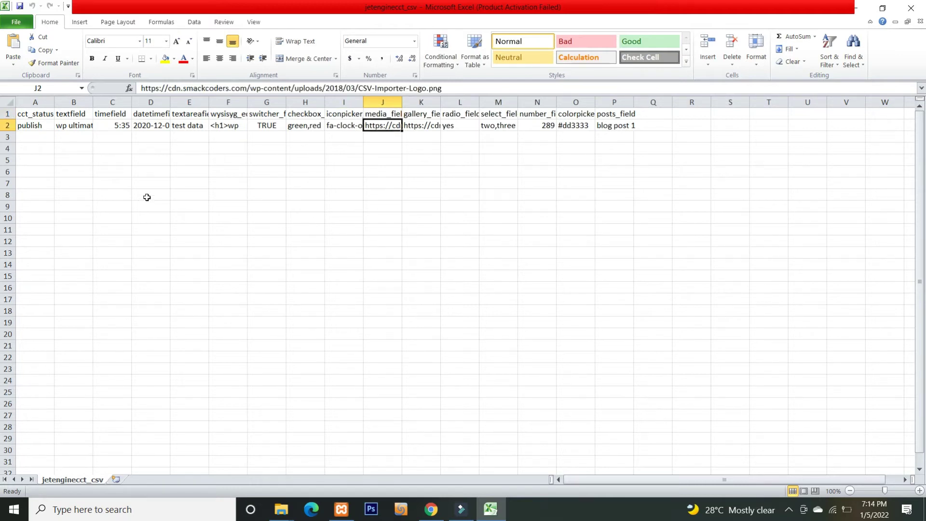
{"action": "key", "text": "Up"}
{"action": "key", "text": "Right"}
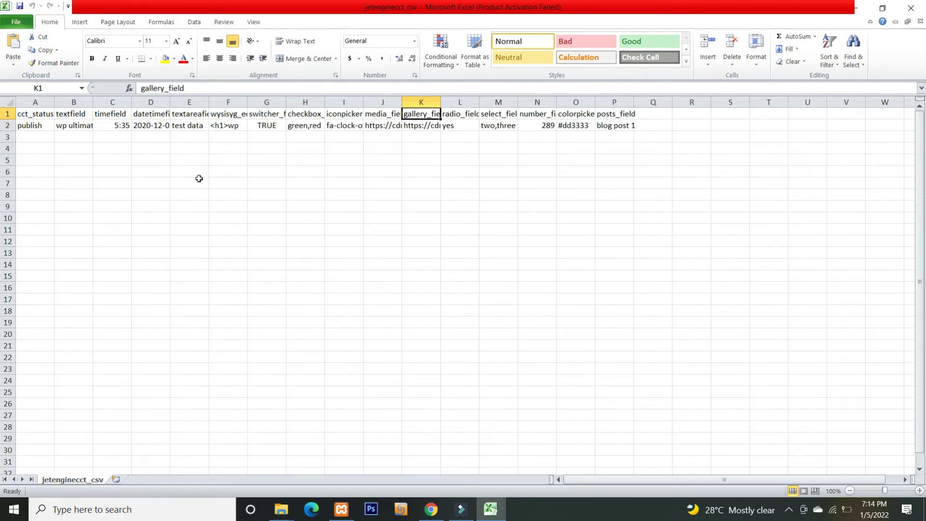
{"action": "key", "text": "Down"}
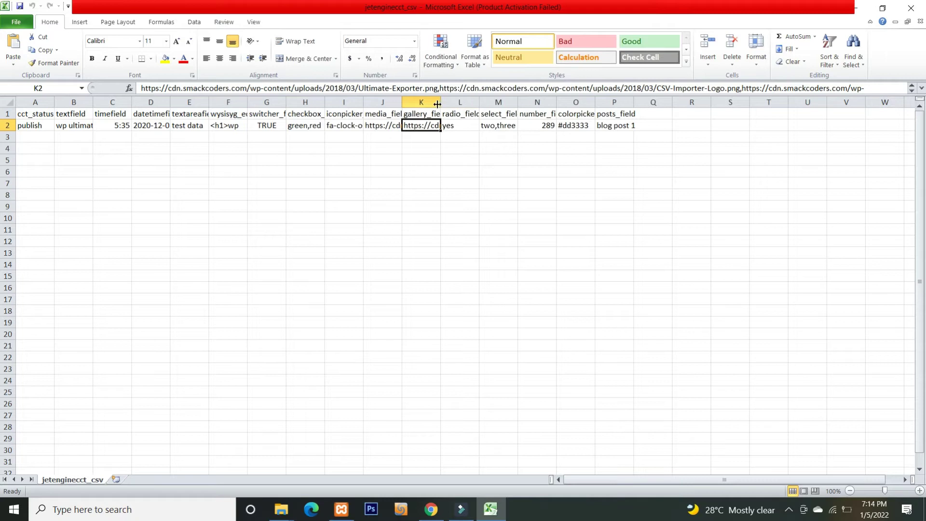
{"action": "left_click_drag", "start_coordinate": [437, 99], "coordinate": [455, 97]}
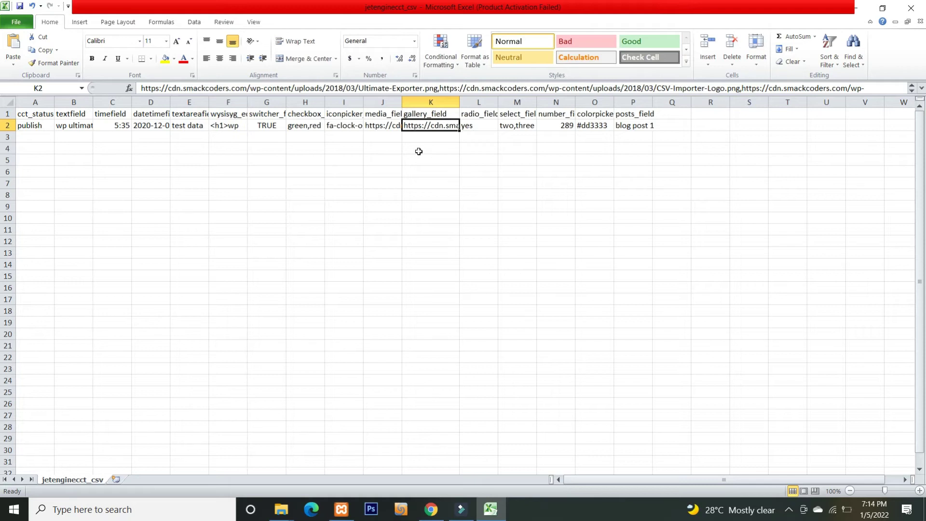
{"action": "key", "text": "Up"}
{"action": "key", "text": "Right"}
{"action": "key", "text": "Down"}
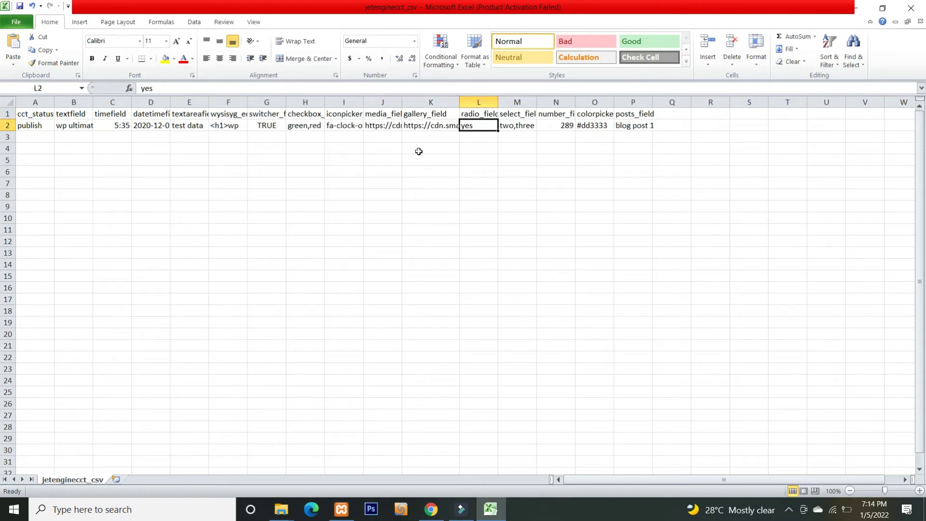
{"action": "key", "text": "Up"}
{"action": "key", "text": "Right"}
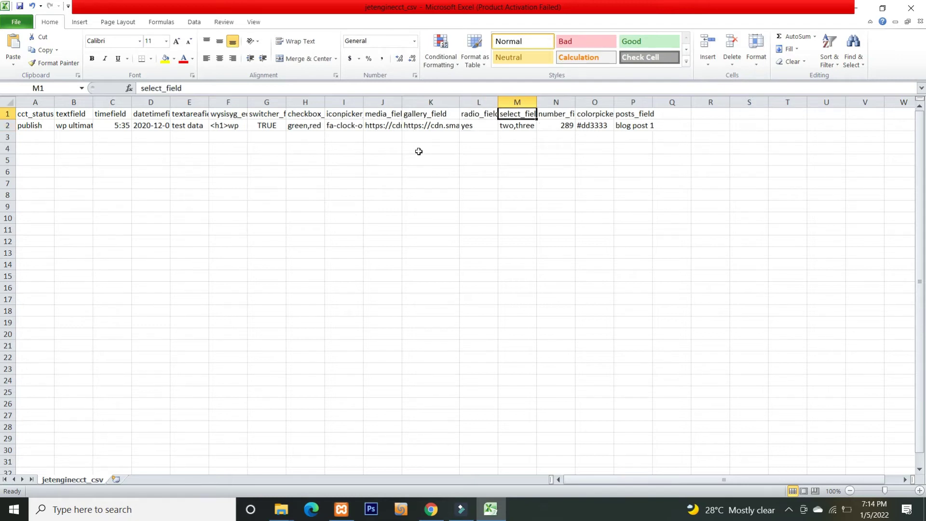
{"action": "key", "text": "Down"}
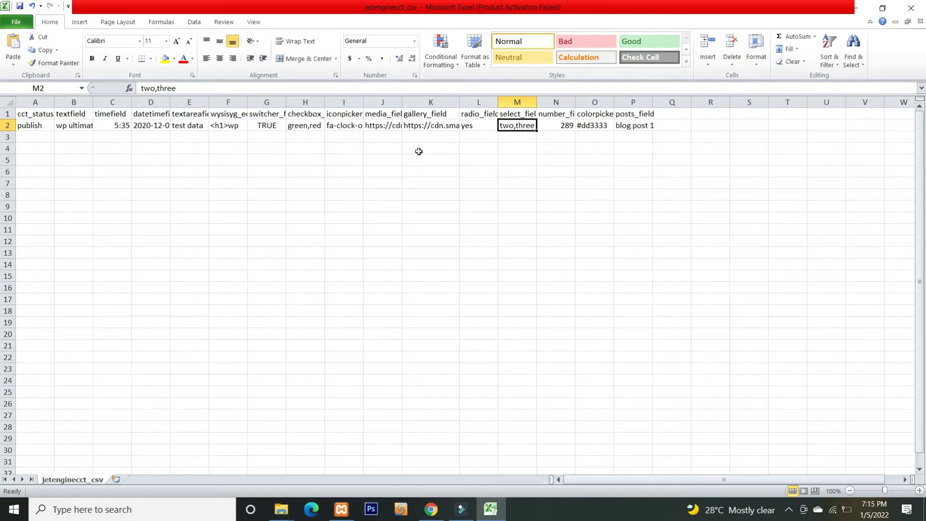
{"action": "key", "text": "Up"}
{"action": "key", "text": "Right"}
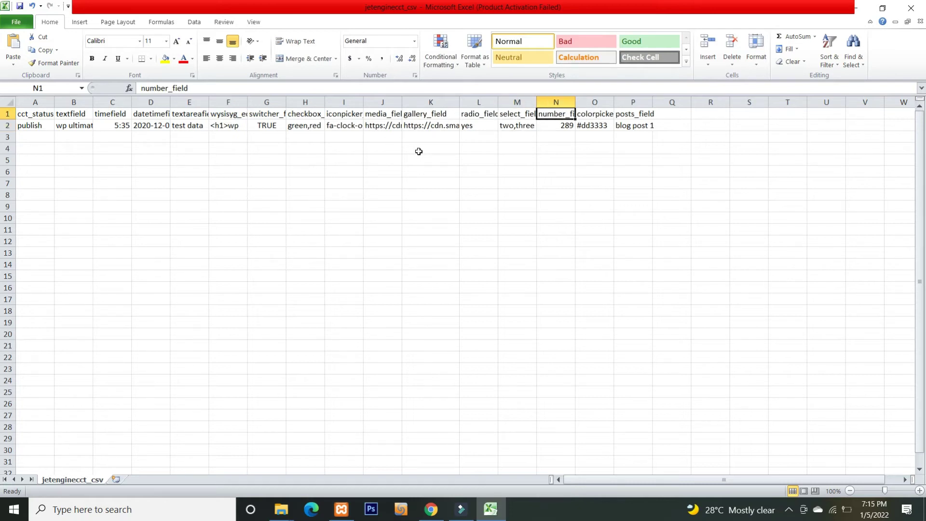
{"action": "key", "text": "Down"}
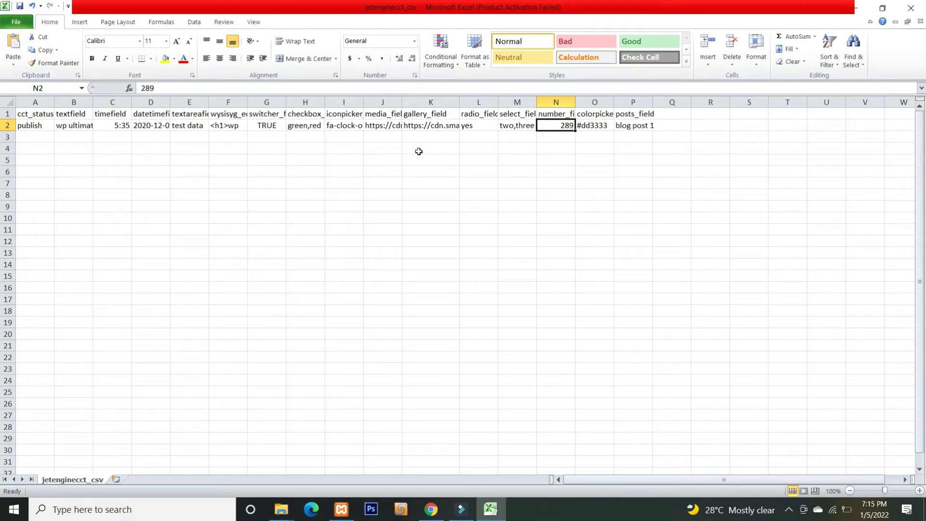
{"action": "key", "text": "Up"}
{"action": "key", "text": "Right"}
{"action": "key", "text": "Down"}
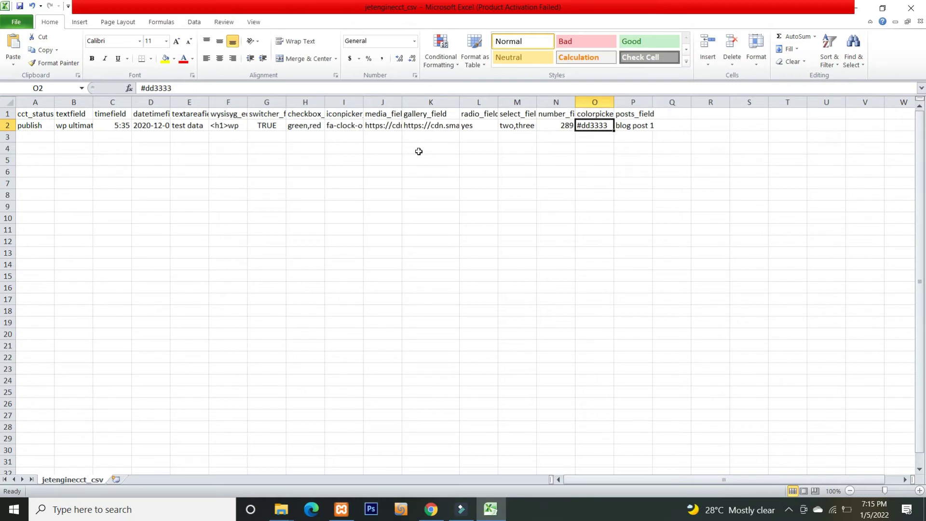
{"action": "key", "text": "Up"}
{"action": "key", "text": "Right"}
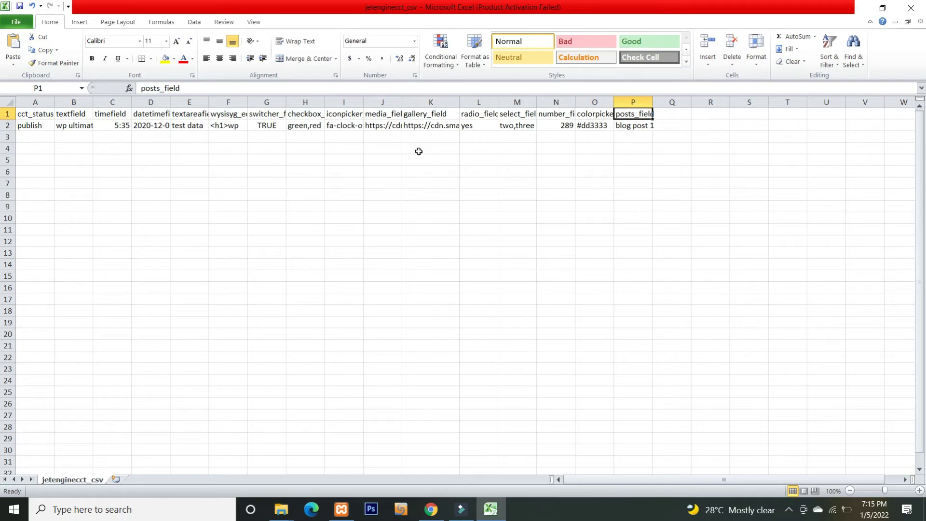
{"action": "key", "text": "Down"}
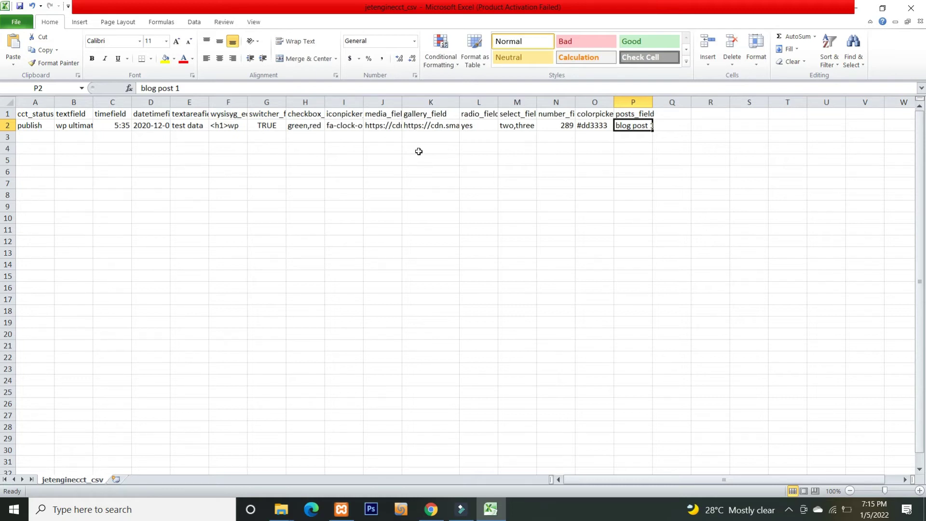
{"action": "key", "text": "Down"}
{"action": "key", "text": "Down"}
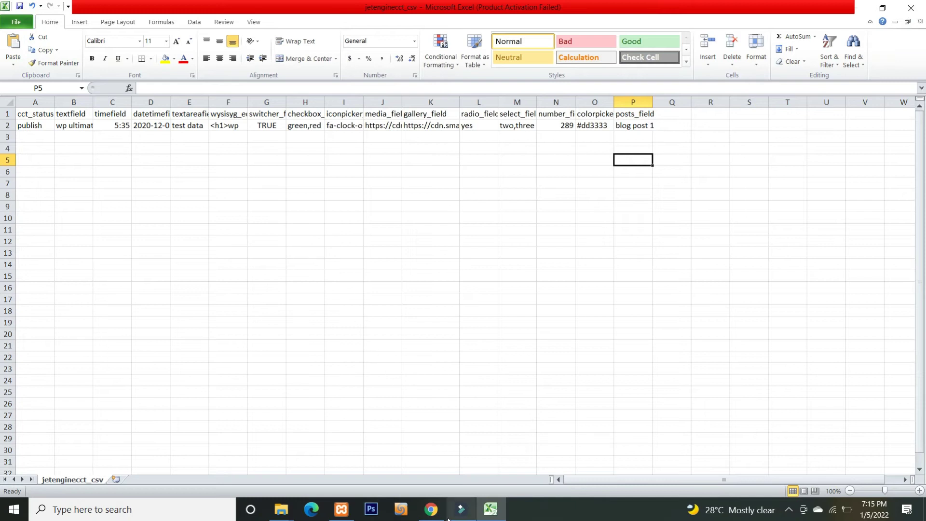
Upload 'CSV files - jetenginecct_csv' from Downloads in Ultimate CSV Importer PRO
{"action": "left_click", "coordinate": [431, 509]}
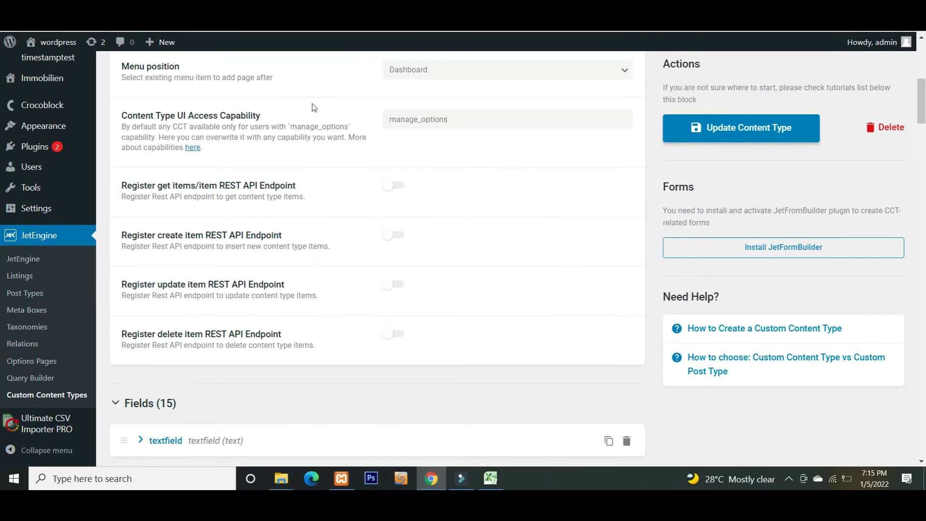
{"action": "scroll", "coordinate": [314, 107], "scroll_direction": "down", "scroll_amount": 1}
{"action": "left_click", "coordinate": [46, 423]}
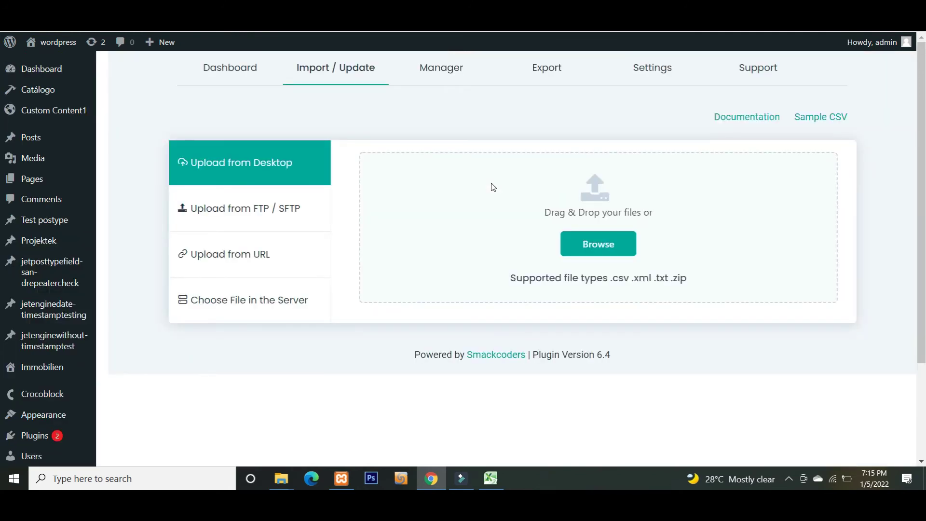
{"action": "left_click", "coordinate": [623, 239]}
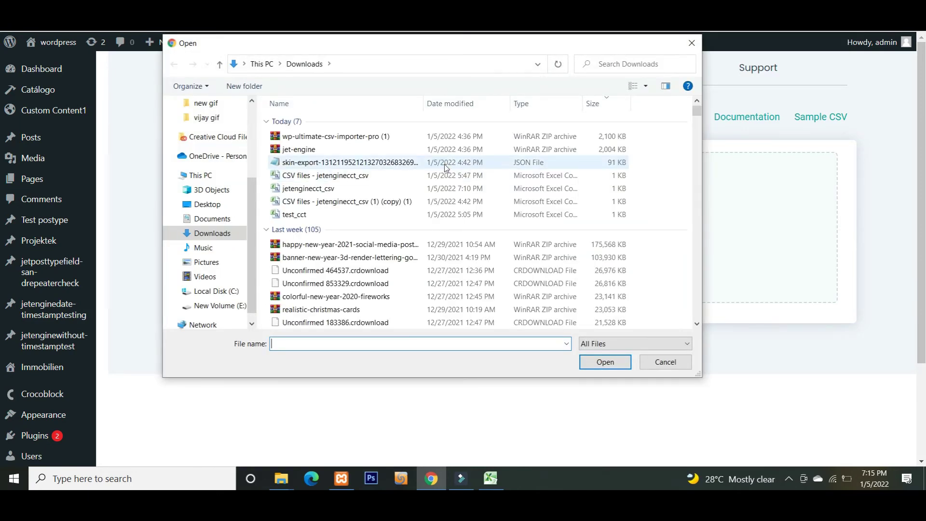
{"action": "left_click", "coordinate": [377, 181]}
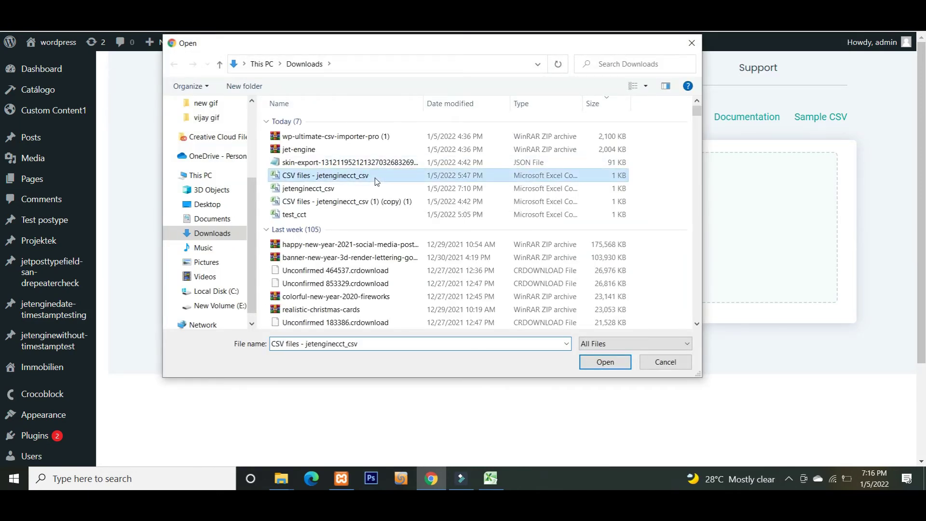
{"action": "left_click", "coordinate": [601, 364]}
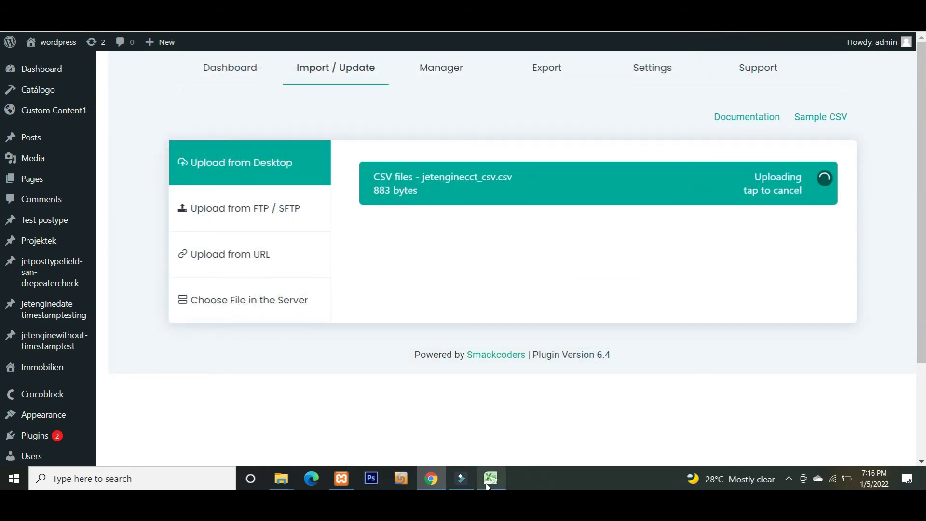
Import each record as a new custom_content1 item and continue
{"action": "mouse_move", "coordinate": [488, 487]}
{"action": "mouse_move", "coordinate": [505, 426]}
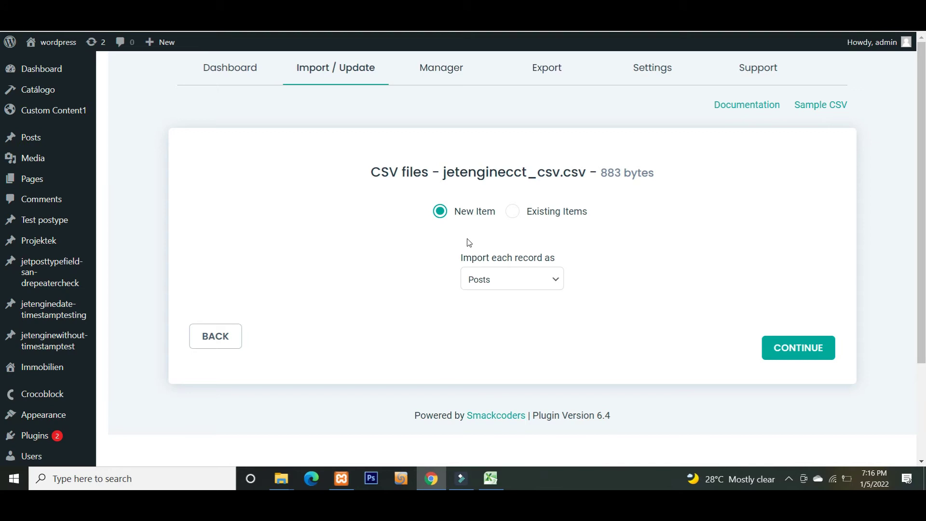
{"action": "left_click", "coordinate": [544, 282]}
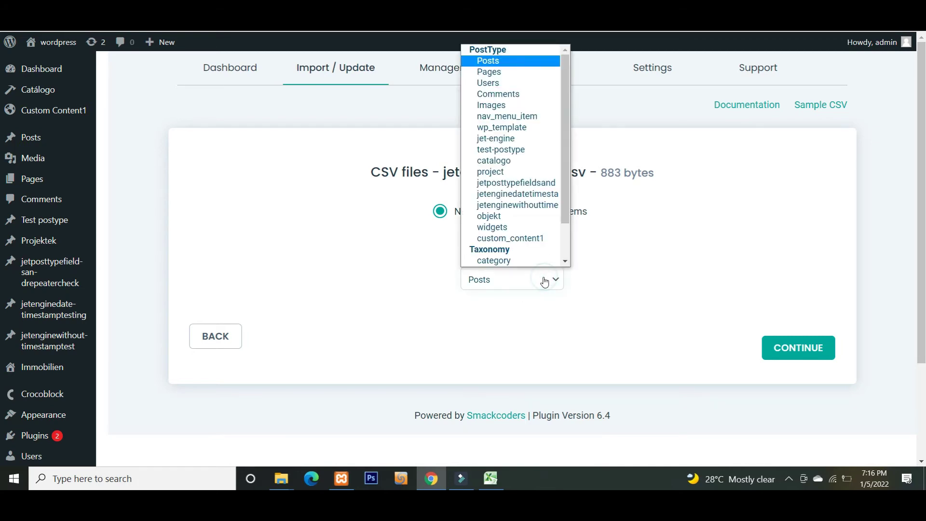
{"action": "scroll", "coordinate": [506, 207], "scroll_direction": "down", "scroll_amount": 1}
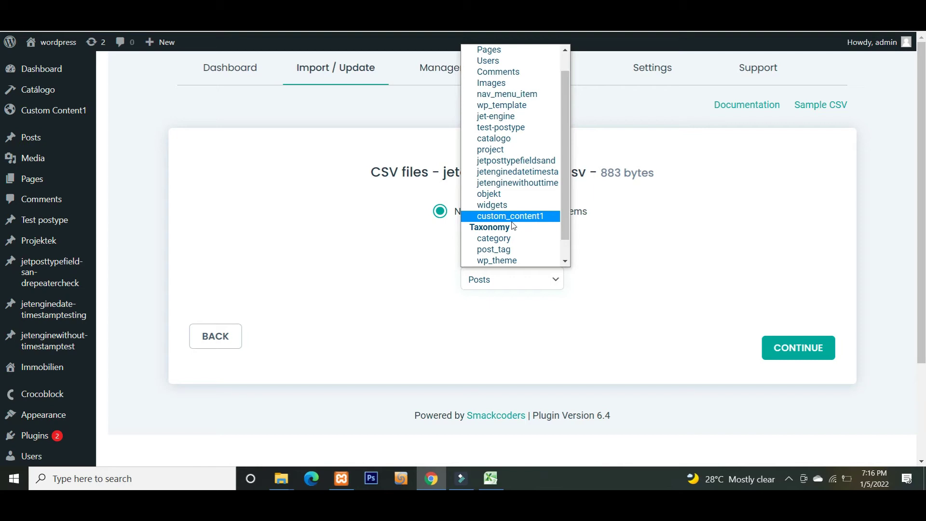
{"action": "left_click", "coordinate": [511, 221]}
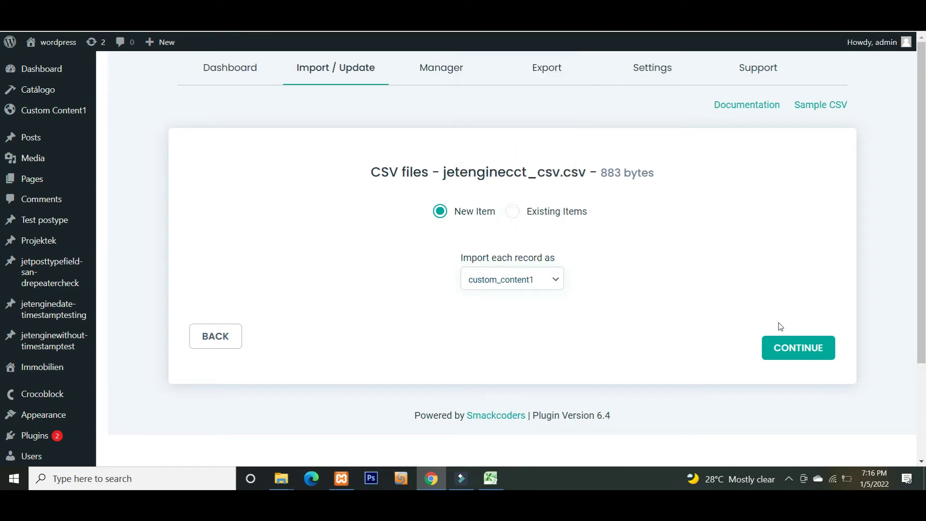
{"action": "left_click", "coordinate": [798, 354]}
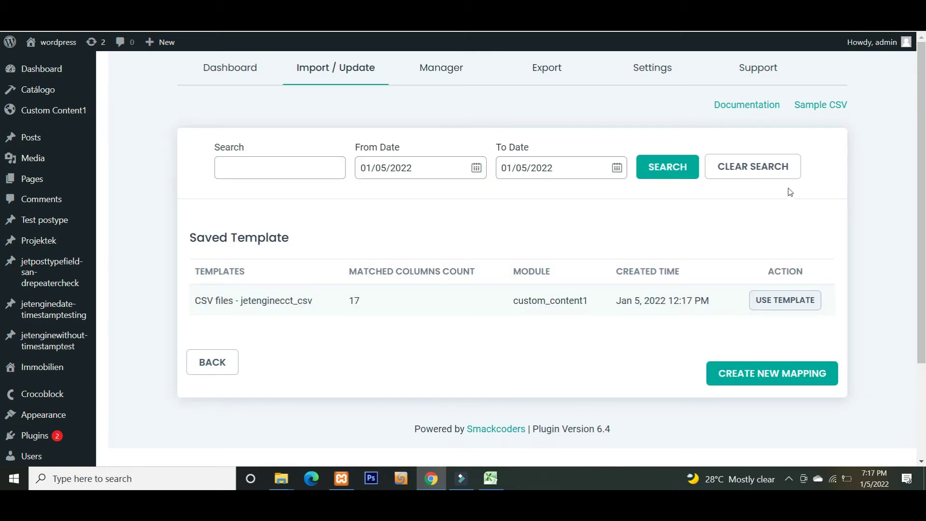
Create a new mapping and review the Jet Engine CCT Fields column mappings
{"action": "left_click", "coordinate": [761, 384]}
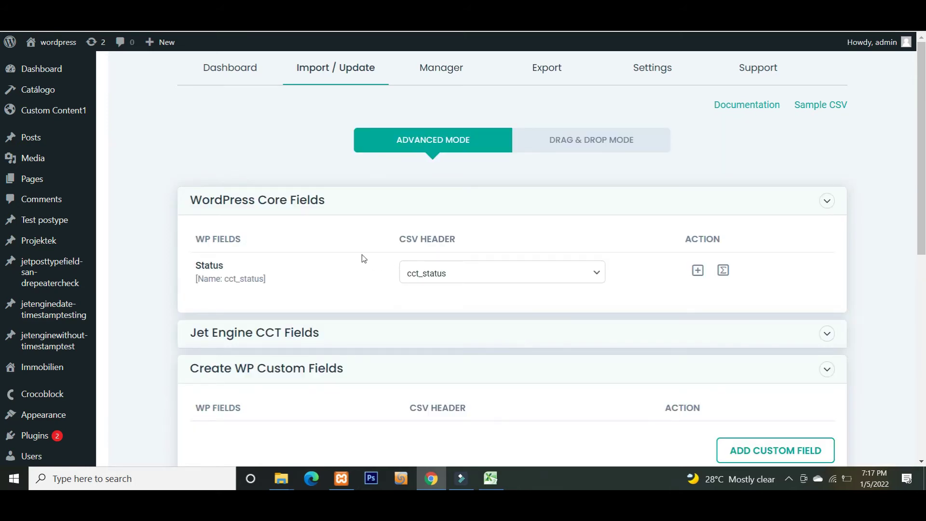
{"action": "scroll", "coordinate": [357, 250], "scroll_direction": "down", "scroll_amount": 2}
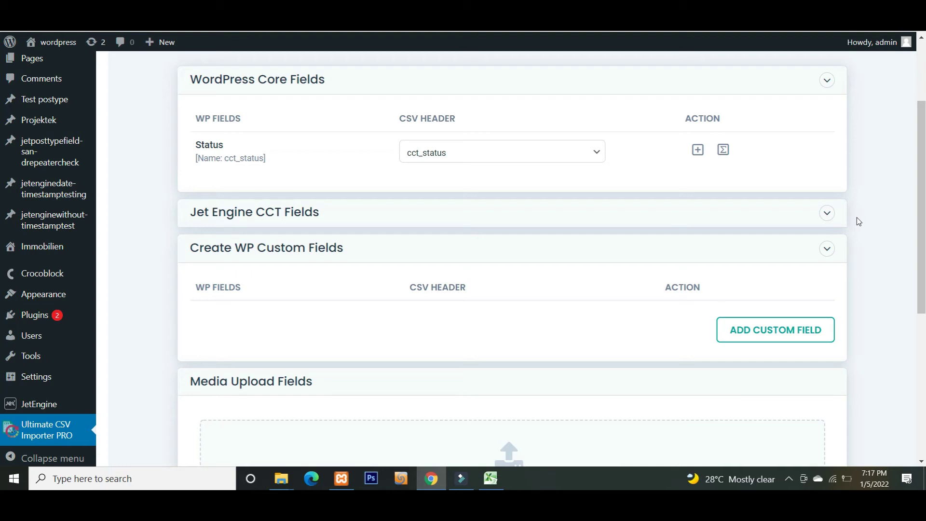
{"action": "left_click", "coordinate": [826, 221]}
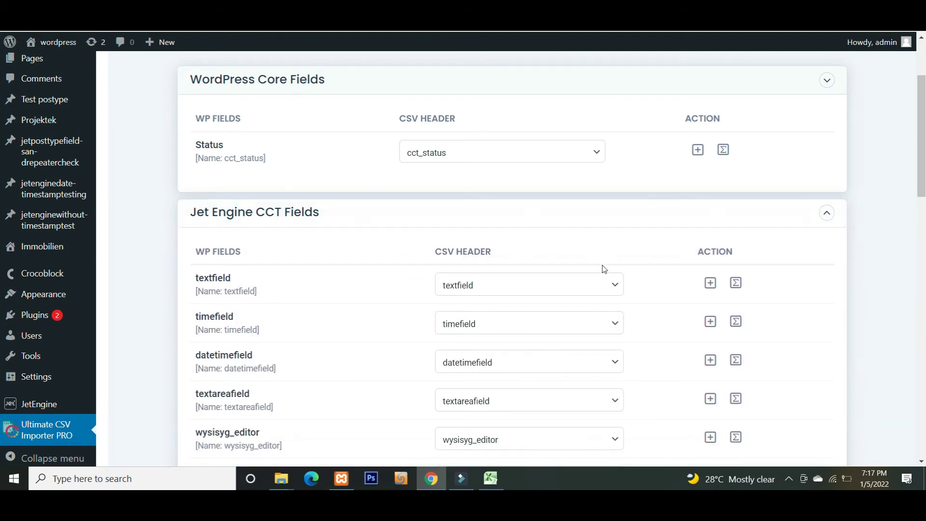
{"action": "scroll", "coordinate": [552, 273], "scroll_direction": "down", "scroll_amount": 4}
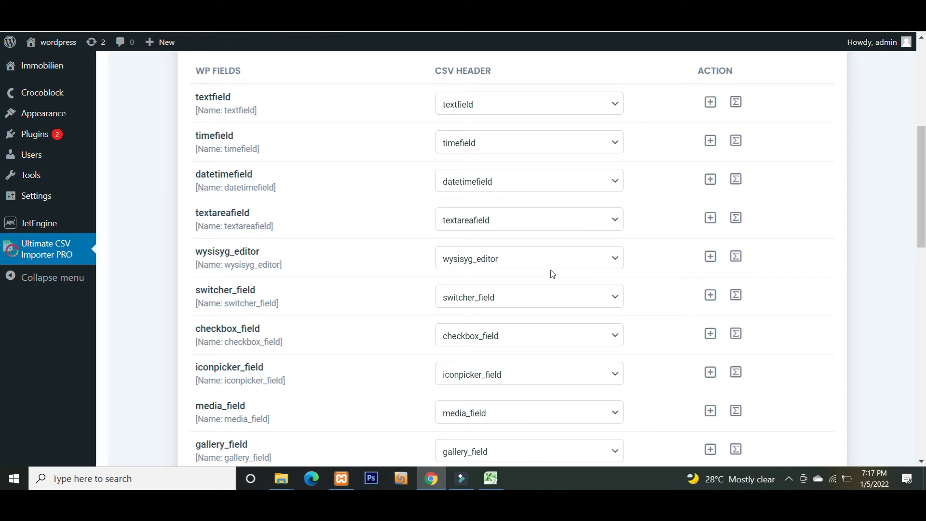
{"action": "scroll", "coordinate": [553, 273], "scroll_direction": "down", "scroll_amount": 14}
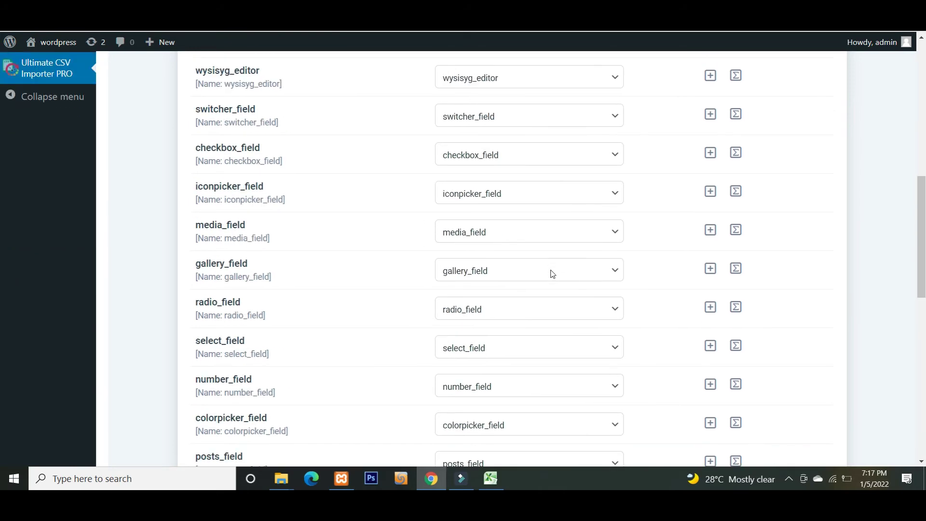
{"action": "scroll", "coordinate": [553, 273], "scroll_direction": "down", "scroll_amount": 2}
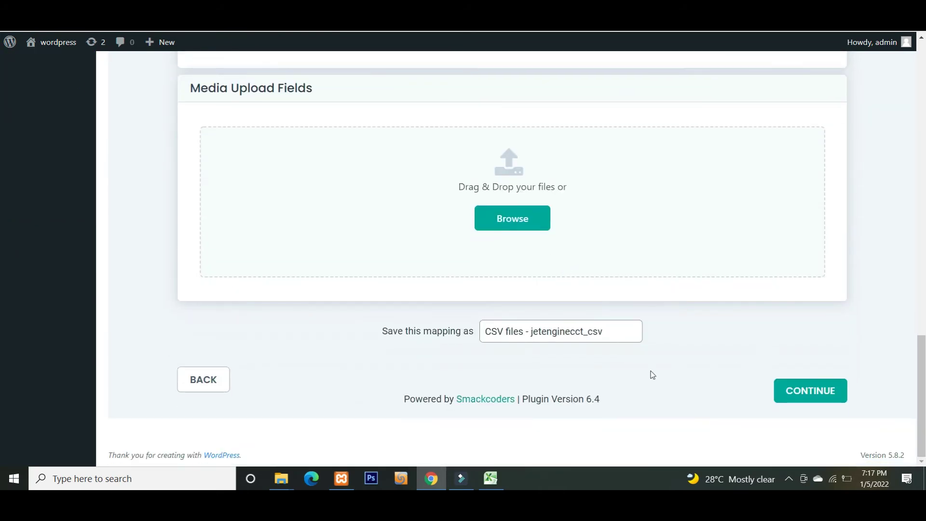
Rename the mapping to jetenginecct_csv and save it
{"action": "left_click", "coordinate": [621, 331]}
{"action": "key", "text": "shift+Home"}
{"action": "key", "text": "BackSpace"}
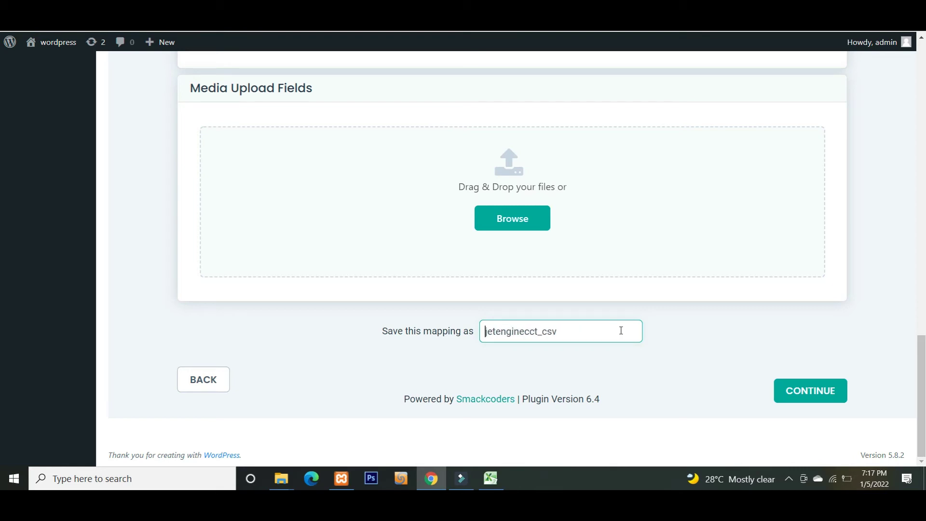
{"action": "left_click", "coordinate": [684, 341]}
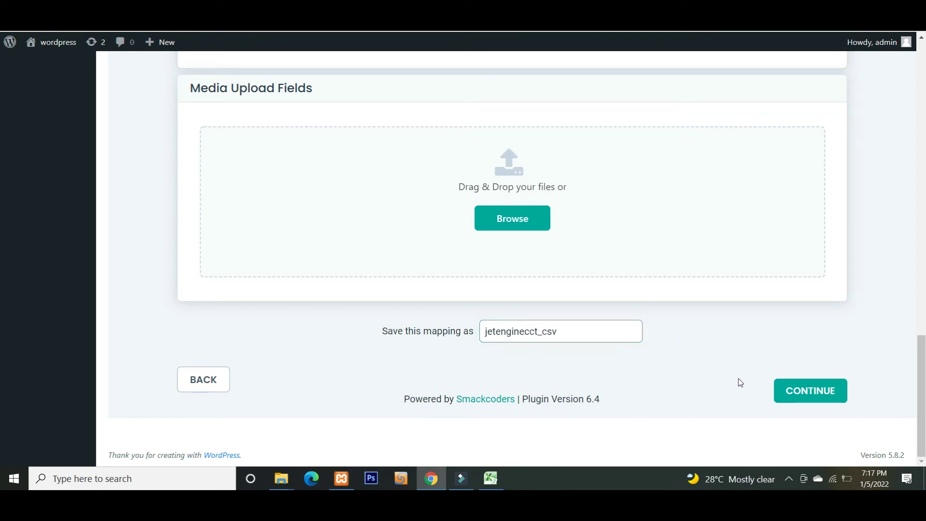
{"action": "left_click", "coordinate": [802, 393]}
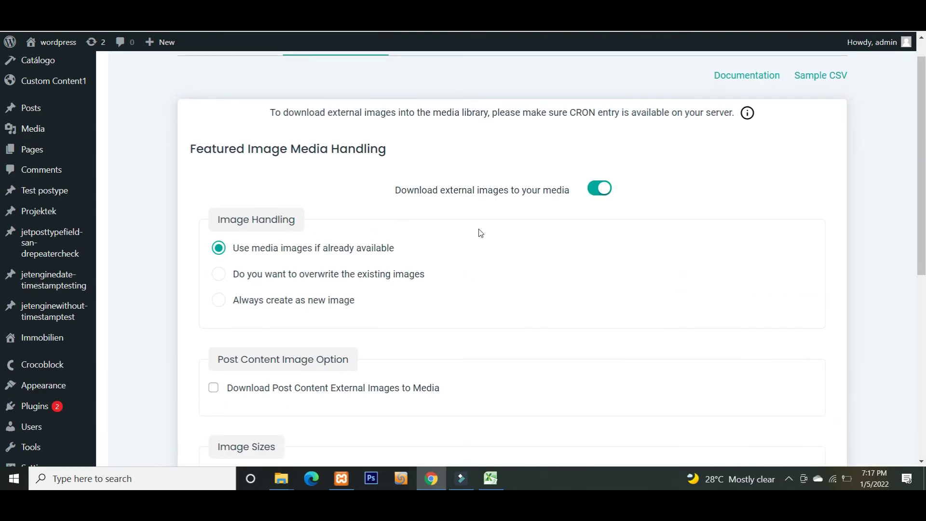
Leave the Featured Image media handling options unchanged and continue to import configuration
{"action": "scroll", "coordinate": [480, 233], "scroll_direction": "up", "scroll_amount": 1}
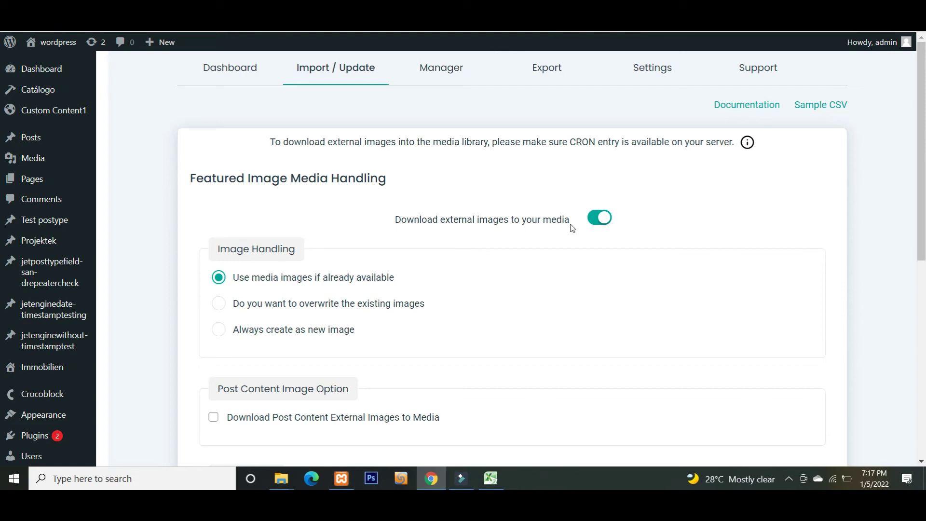
{"action": "scroll", "coordinate": [601, 240], "scroll_direction": "down", "scroll_amount": 6}
{"action": "scroll", "coordinate": [601, 241], "scroll_direction": "down", "scroll_amount": 2}
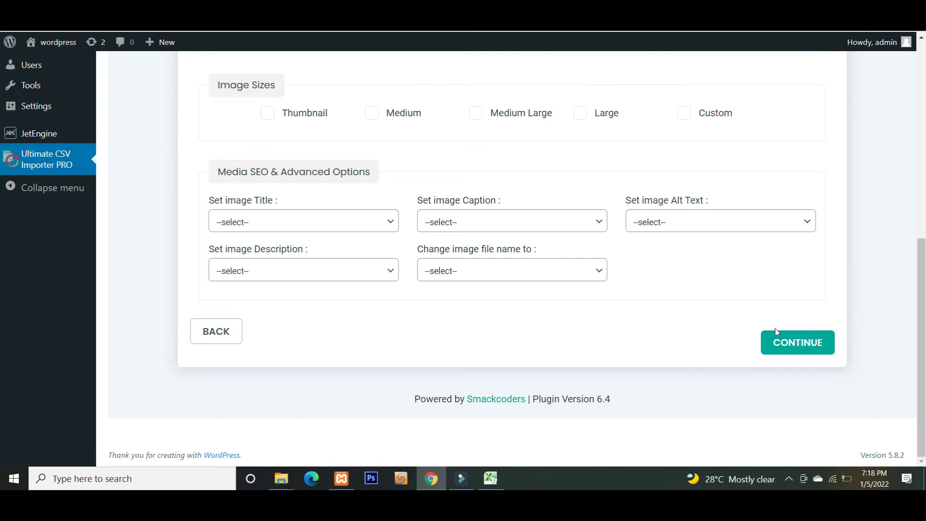
{"action": "left_click", "coordinate": [768, 345]}
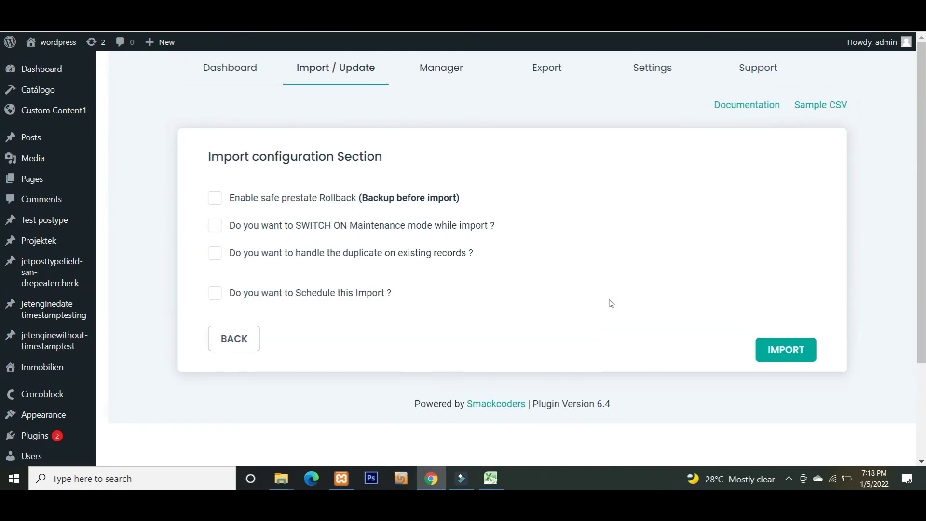
Run the import and confirm 1 record was inserted at 100%
{"action": "left_click", "coordinate": [775, 350]}
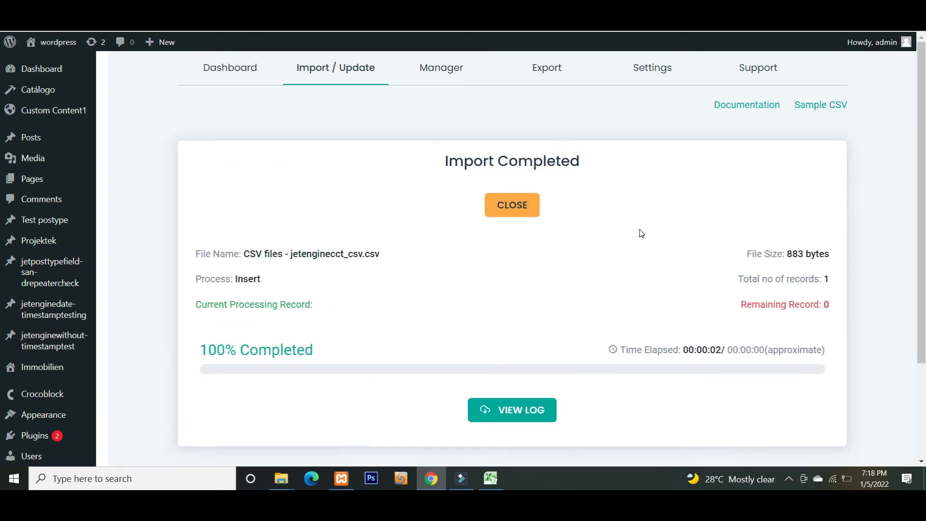
{"action": "scroll", "coordinate": [641, 233], "scroll_direction": "down", "scroll_amount": 1}
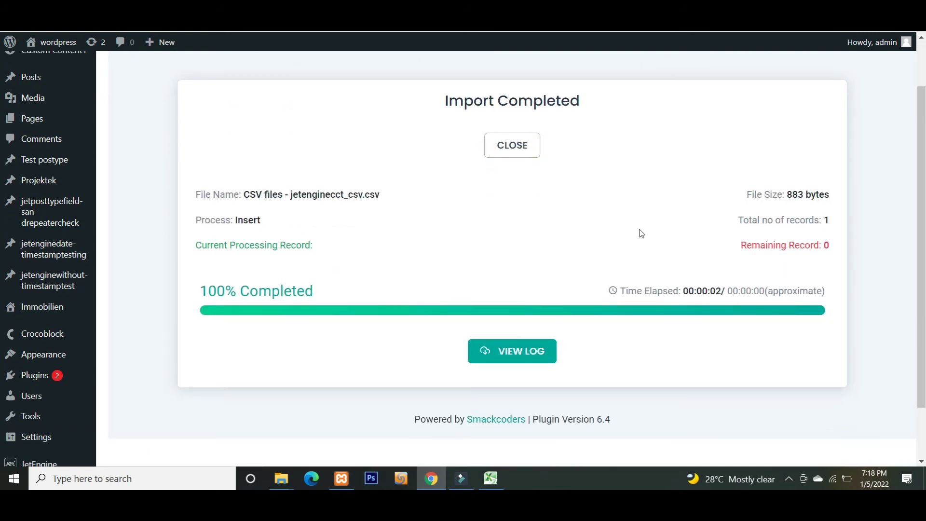
Open the imported Custom Content1 item from the import log and review its field values
{"action": "left_click", "coordinate": [524, 361]}
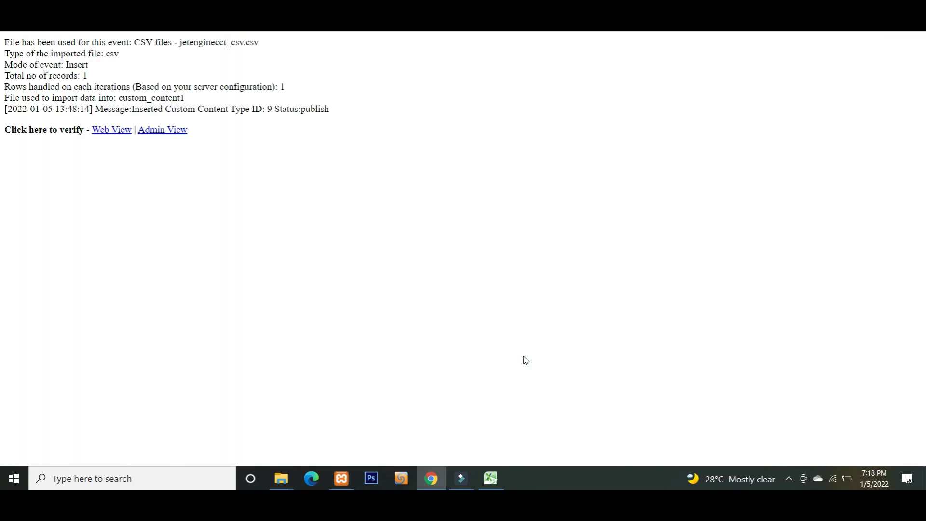
{"action": "left_click", "coordinate": [157, 135]}
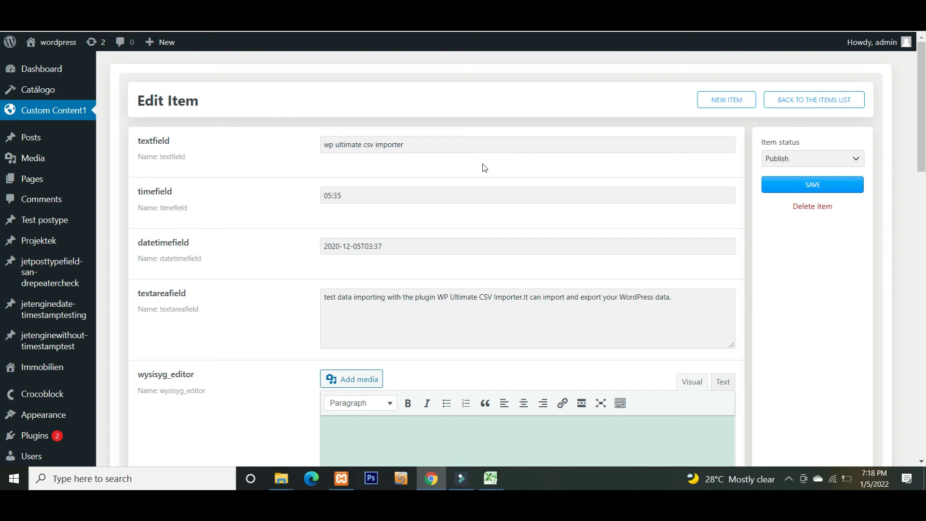
{"action": "scroll", "coordinate": [484, 168], "scroll_direction": "down", "scroll_amount": 1}
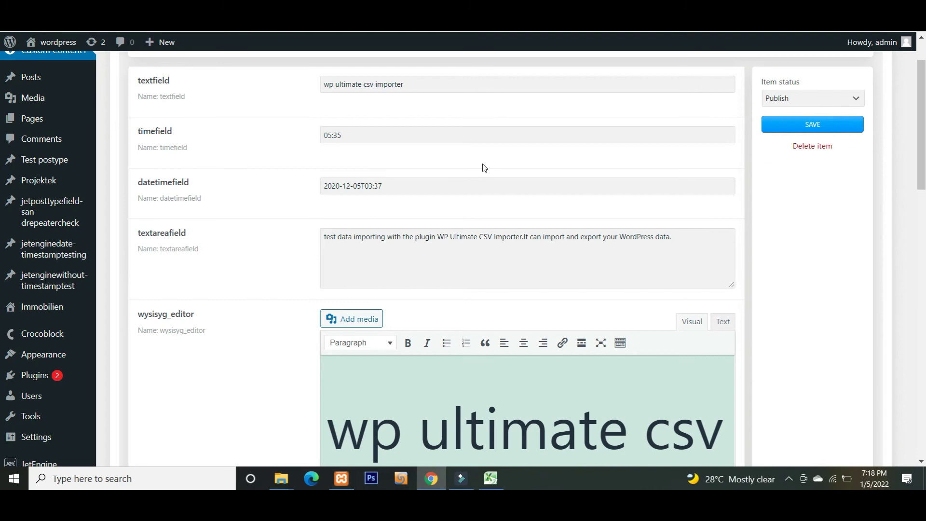
{"action": "scroll", "coordinate": [484, 167], "scroll_direction": "down", "scroll_amount": 9}
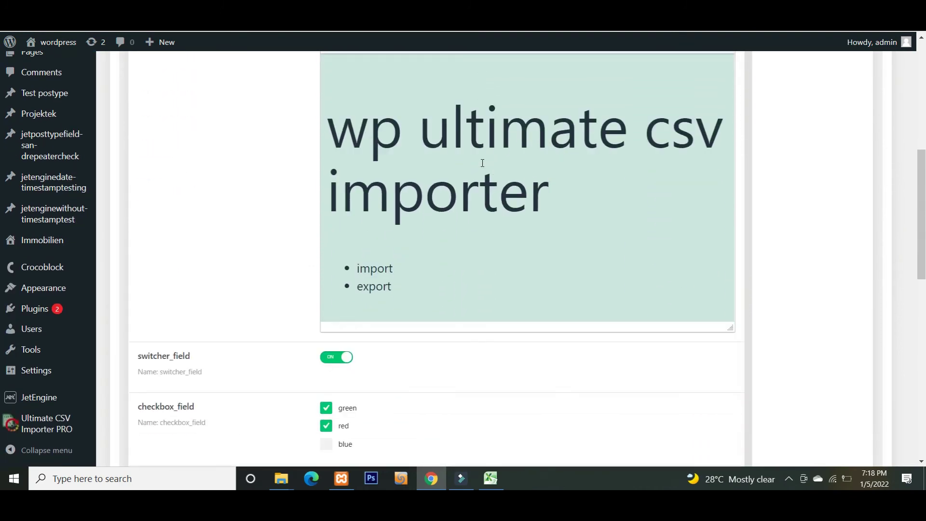
{"action": "scroll", "coordinate": [482, 163], "scroll_direction": "down", "scroll_amount": 7}
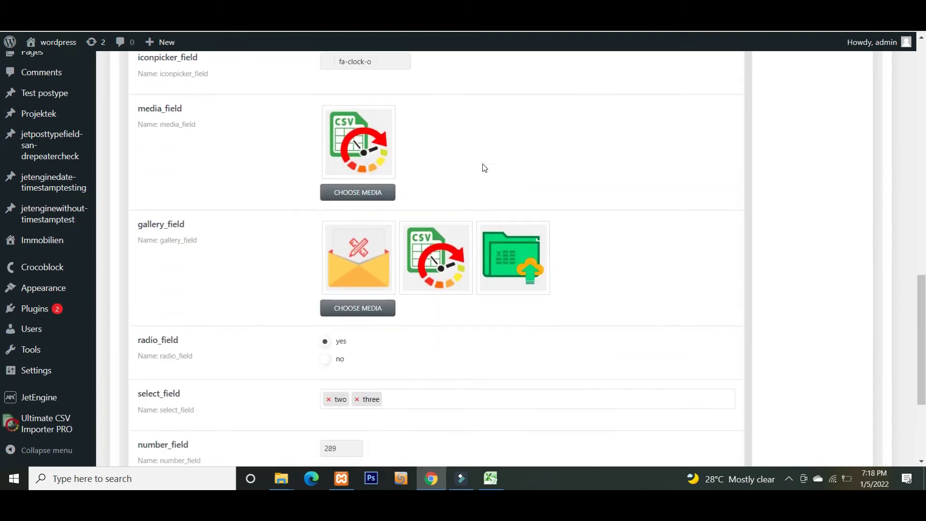
{"action": "scroll", "coordinate": [484, 167], "scroll_direction": "down", "scroll_amount": 1}
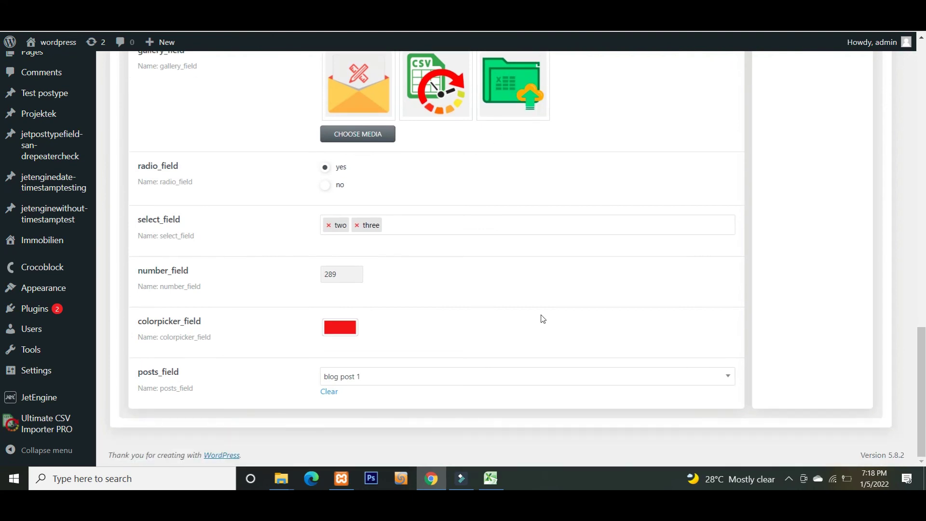
{"action": "scroll", "coordinate": [694, 293], "scroll_direction": "up", "scroll_amount": 7}
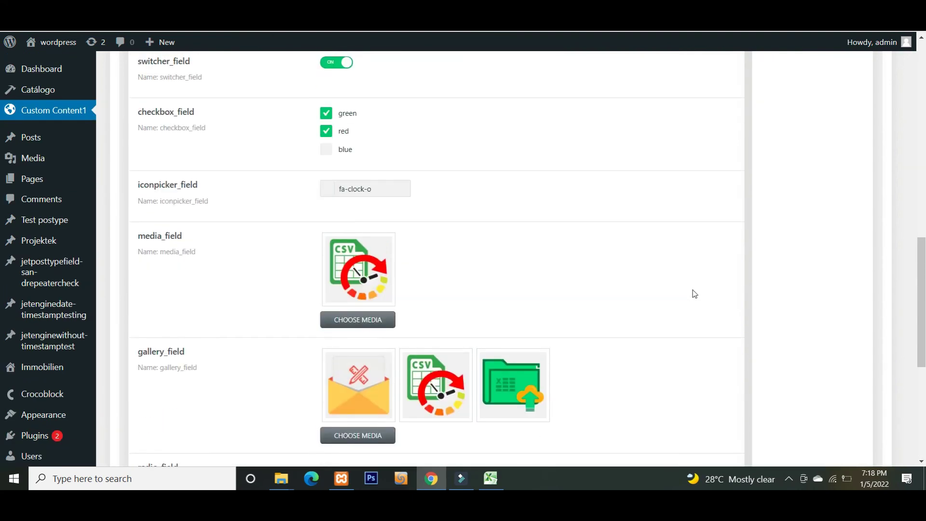
{"action": "scroll", "coordinate": [695, 293], "scroll_direction": "up", "scroll_amount": 8}
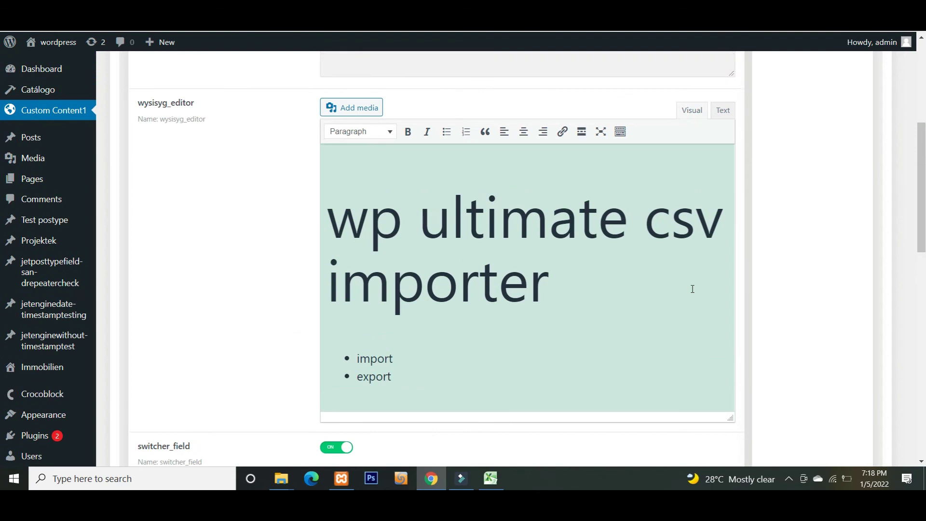
{"action": "scroll", "coordinate": [692, 288], "scroll_direction": "up", "scroll_amount": 3}
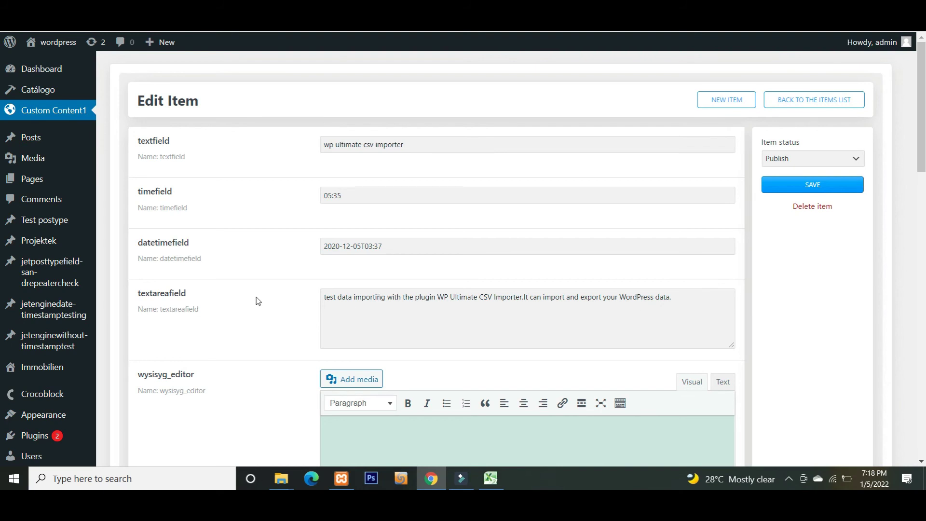
{"action": "scroll", "coordinate": [265, 284], "scroll_direction": "down", "scroll_amount": 5}
{"action": "left_click", "coordinate": [47, 433]}
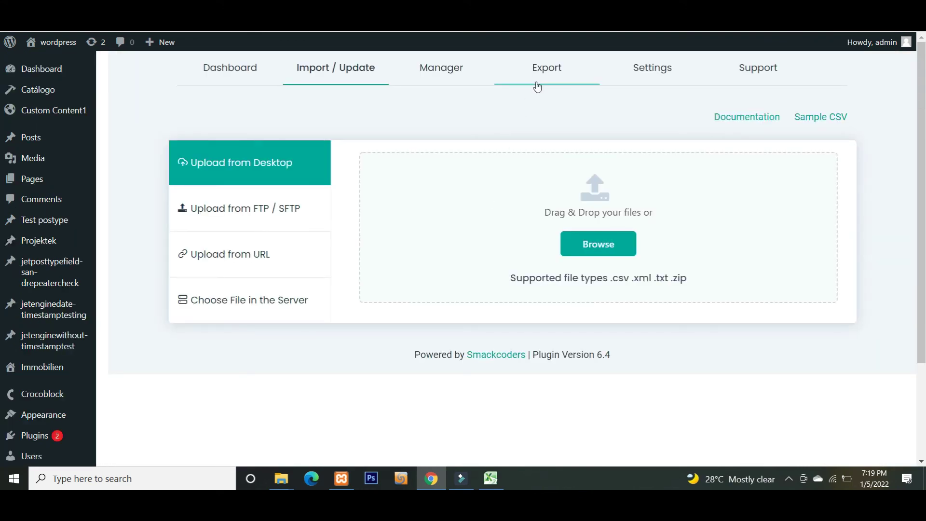
Choose Custom Posts of type custom_content1 on the Export tab and continue
{"action": "left_click", "coordinate": [537, 84]}
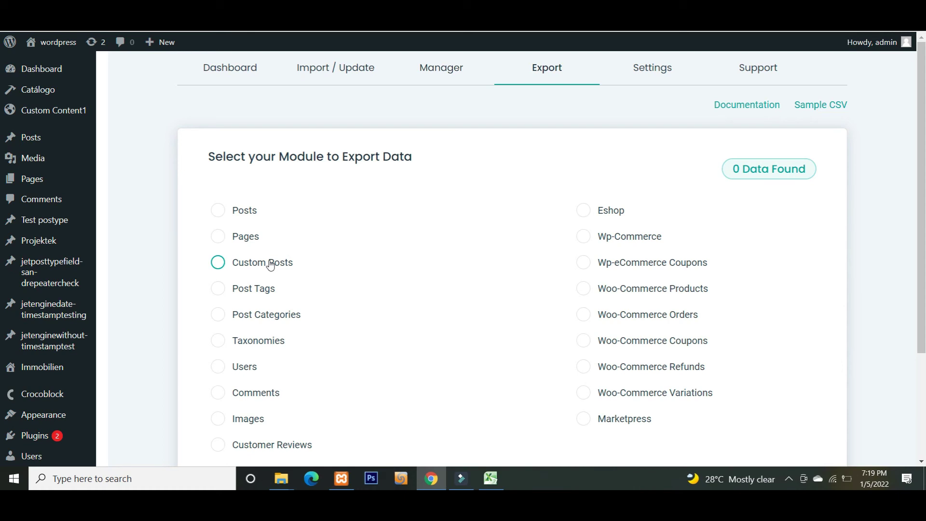
{"action": "left_click", "coordinate": [270, 265]}
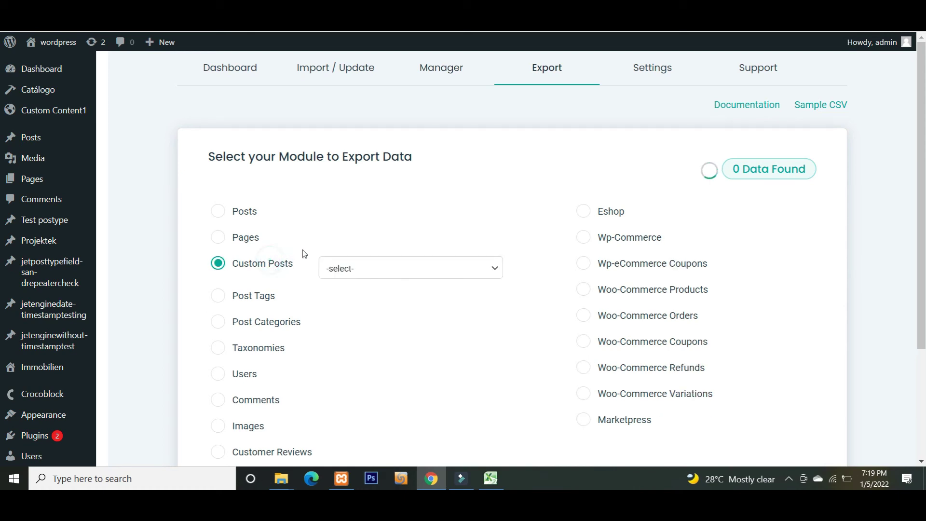
{"action": "left_click", "coordinate": [389, 269]}
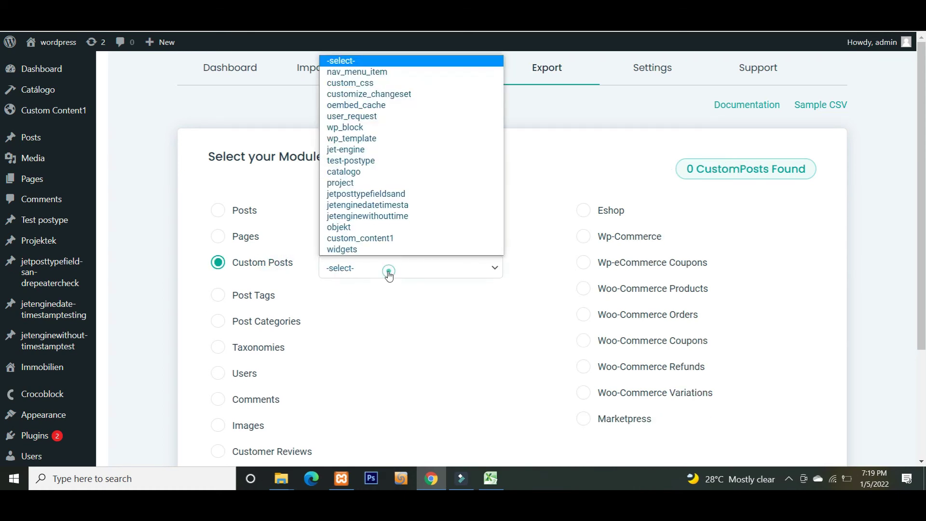
{"action": "left_click", "coordinate": [441, 238]}
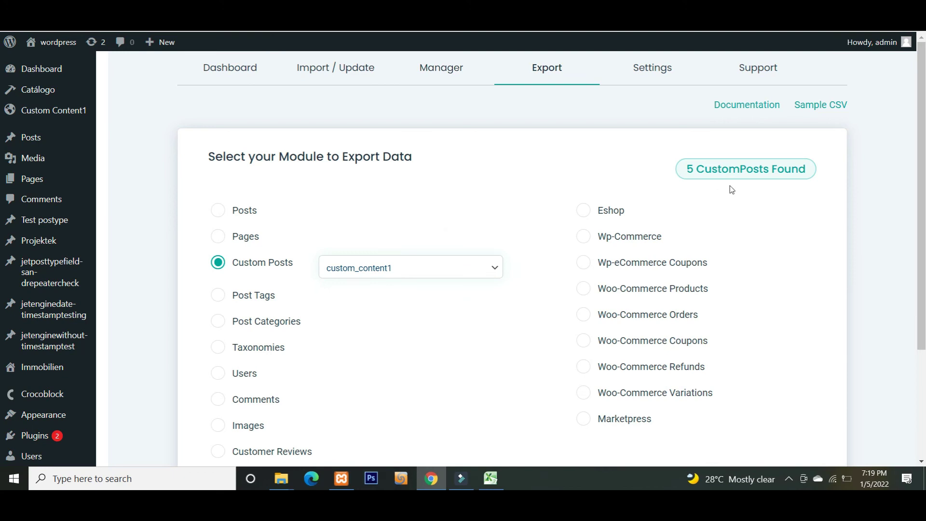
{"action": "scroll", "coordinate": [732, 189], "scroll_direction": "down", "scroll_amount": 3}
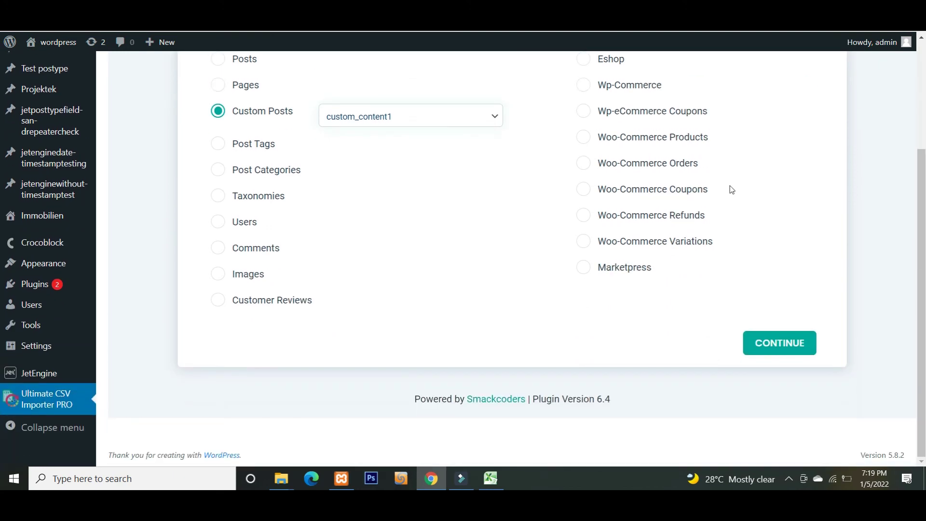
{"action": "left_click", "coordinate": [808, 344]}
Create a new export mapping named 'JetEngine-cct-export-file', keeping the CSV file type
{"action": "scroll", "coordinate": [683, 307], "scroll_direction": "up", "scroll_amount": 2}
{"action": "scroll", "coordinate": [683, 308], "scroll_direction": "down", "scroll_amount": 1}
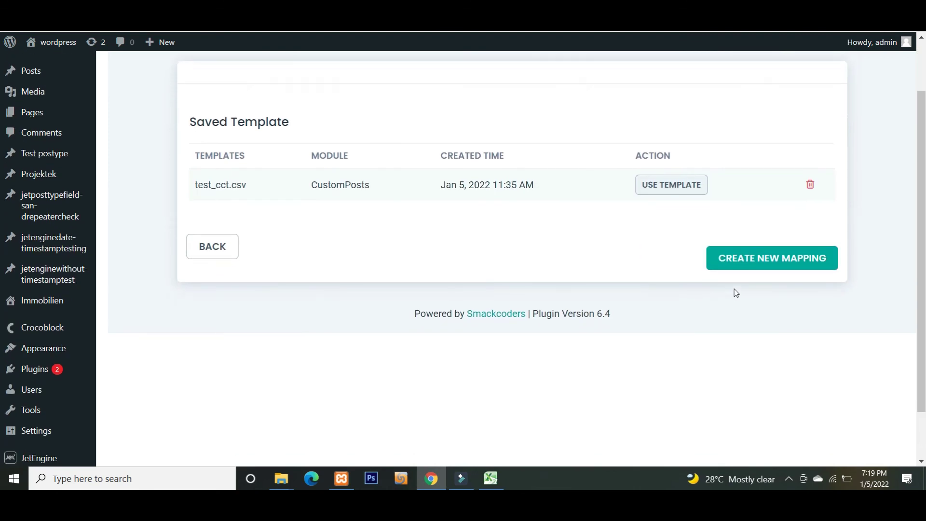
{"action": "left_click", "coordinate": [754, 263]}
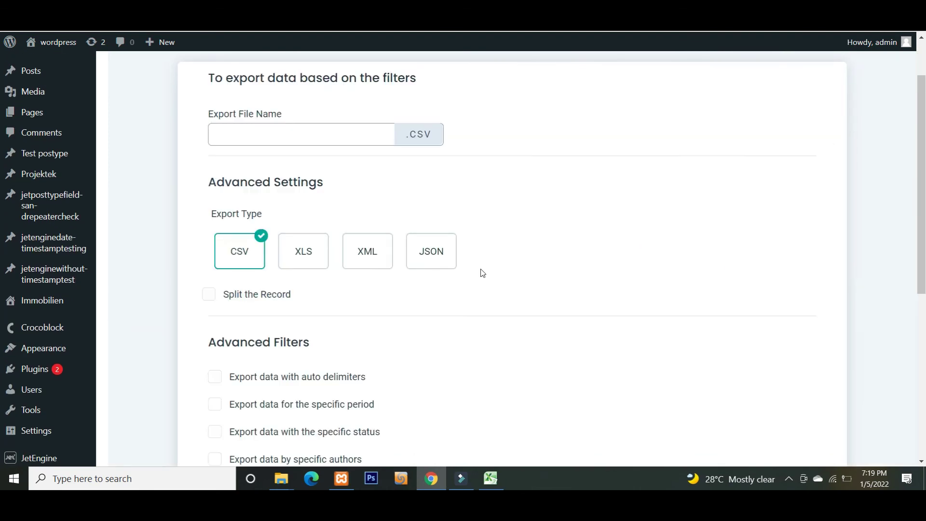
{"action": "left_click", "coordinate": [253, 125]}
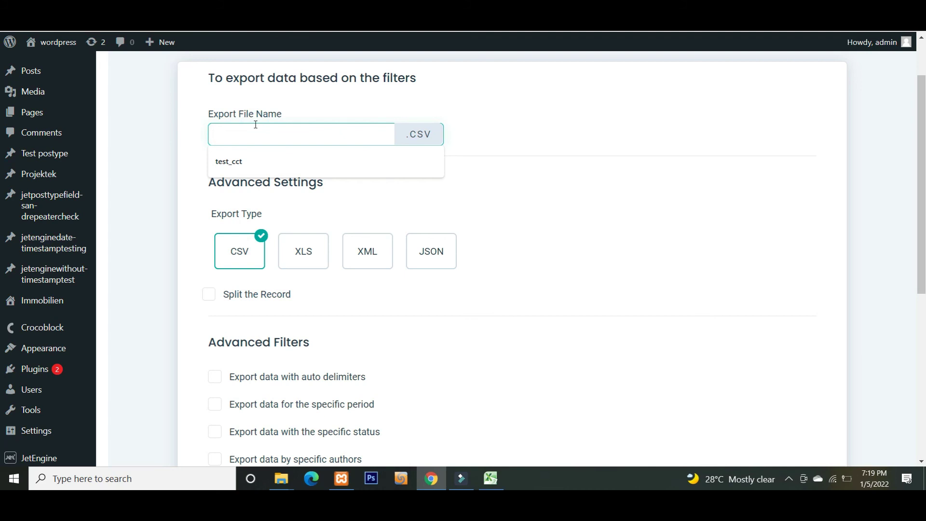
{"action": "type", "text": "JetEngin"}
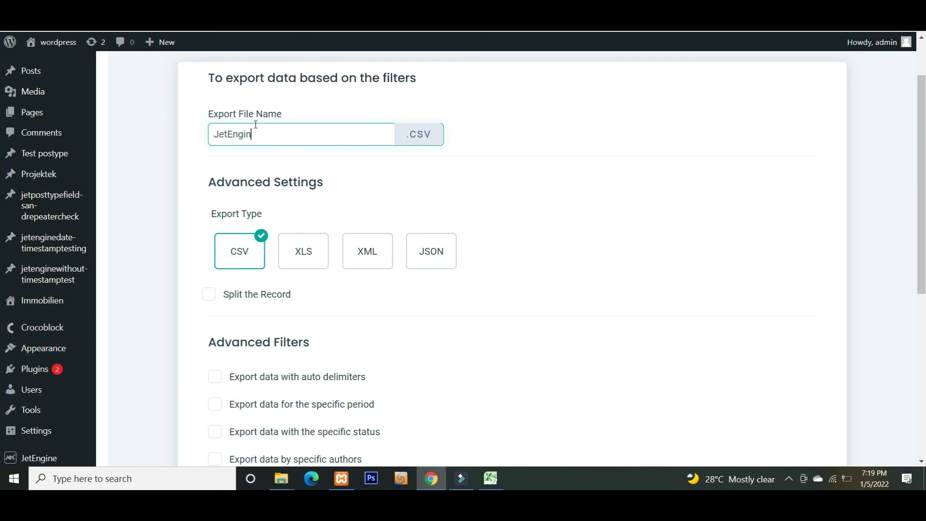
{"action": "type", "text": "e-cct-export-file"}
{"action": "left_click", "coordinate": [436, 157]}
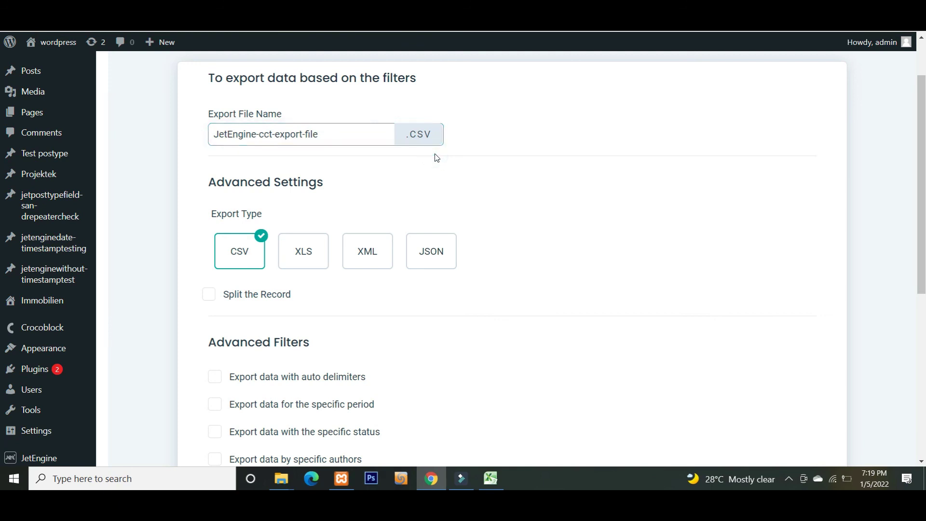
{"action": "scroll", "coordinate": [569, 197], "scroll_direction": "down", "scroll_amount": 2}
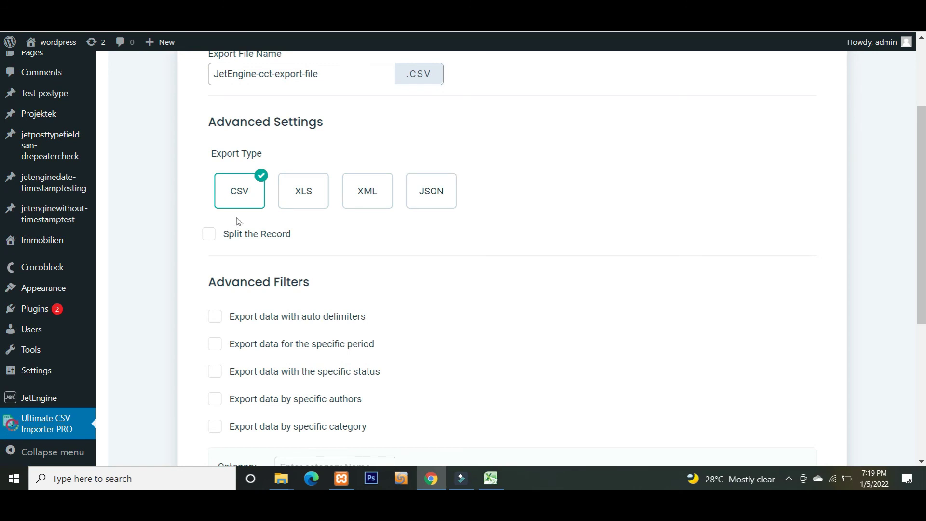
{"action": "scroll", "coordinate": [535, 246], "scroll_direction": "down", "scroll_amount": 2}
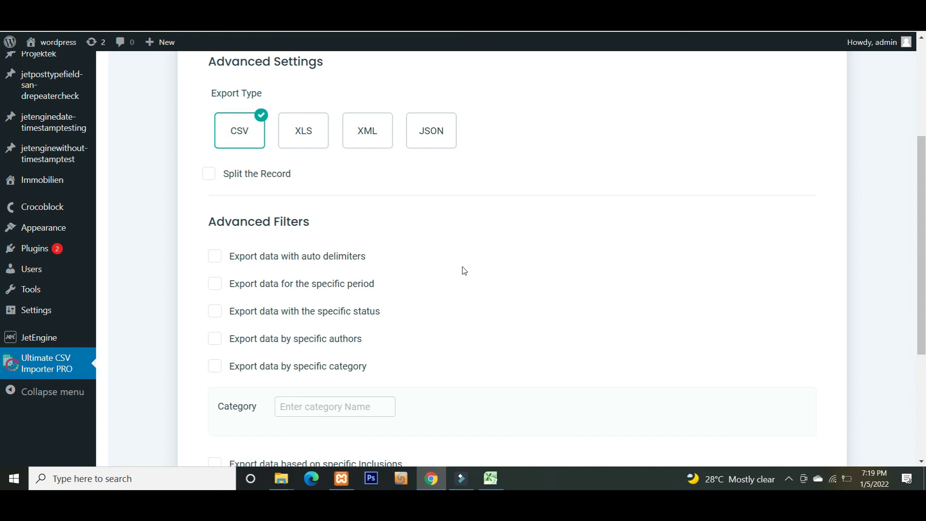
{"action": "scroll", "coordinate": [464, 271], "scroll_direction": "down", "scroll_amount": 6}
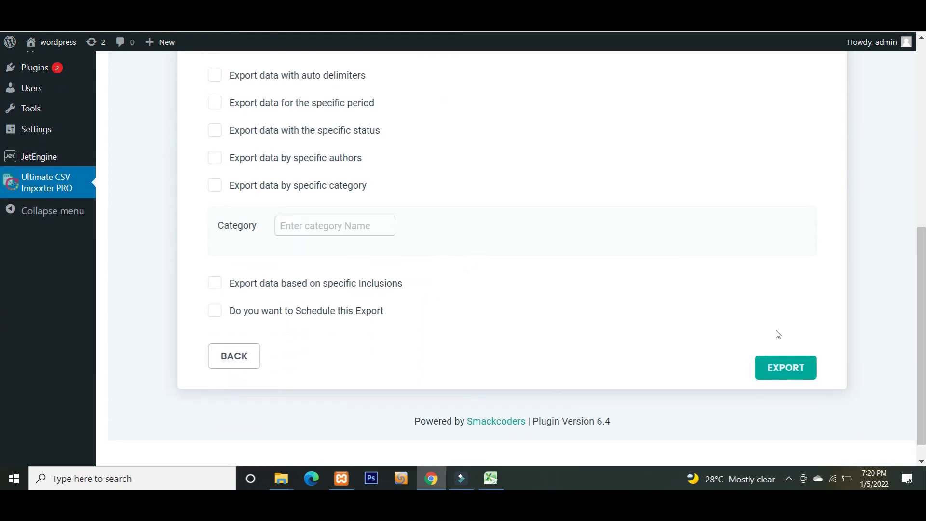
Export the five records, download the JetEngine-cct-export-file CSV and open it in Excel
{"action": "left_click", "coordinate": [785, 375]}
{"action": "scroll", "coordinate": [648, 271], "scroll_direction": "up", "scroll_amount": 3}
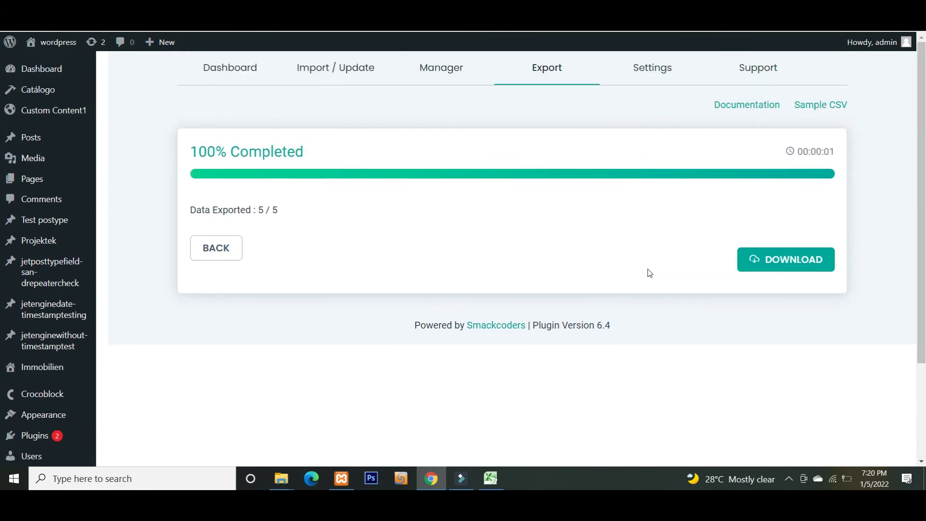
{"action": "left_click", "coordinate": [763, 259]}
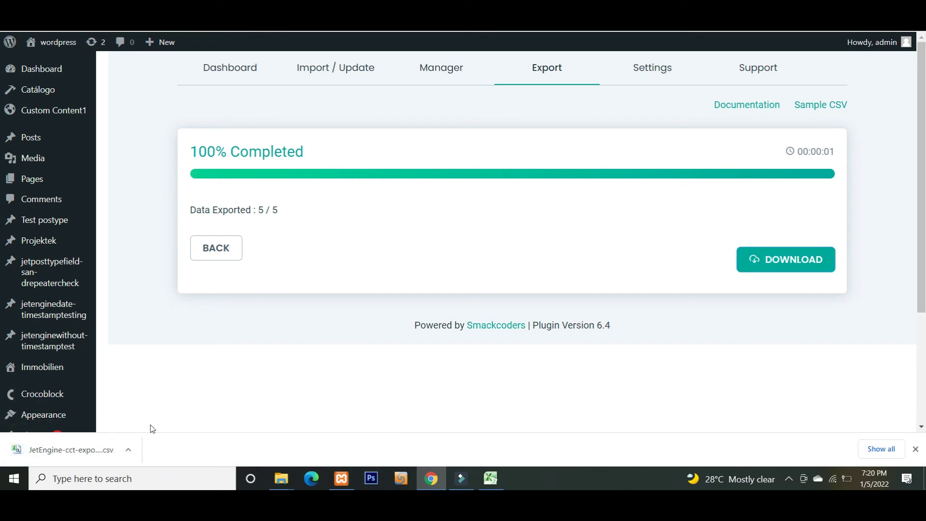
{"action": "left_click", "coordinate": [54, 456]}
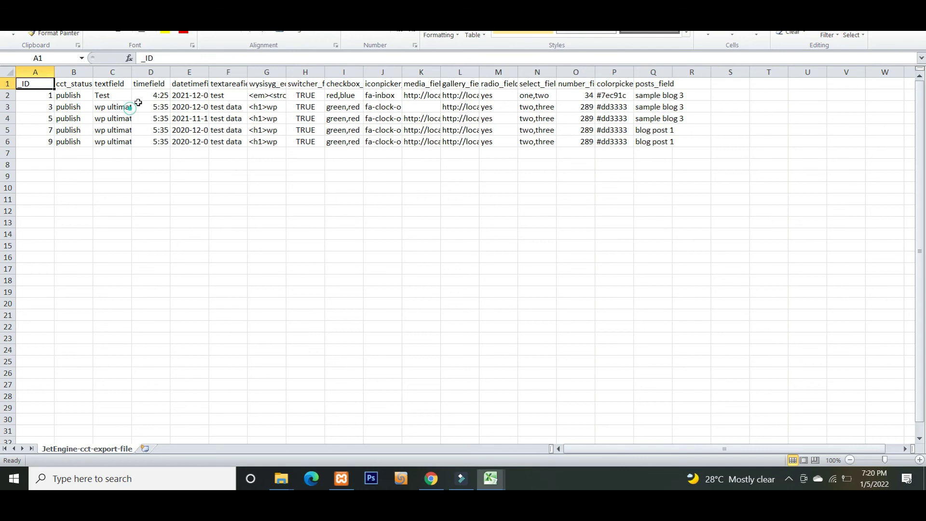
{"action": "left_click", "coordinate": [277, 107]}
{"action": "left_click", "coordinate": [367, 96]}
{"action": "left_click", "coordinate": [458, 98]}
{"action": "left_click", "coordinate": [576, 107]}
{"action": "left_click", "coordinate": [639, 107]}
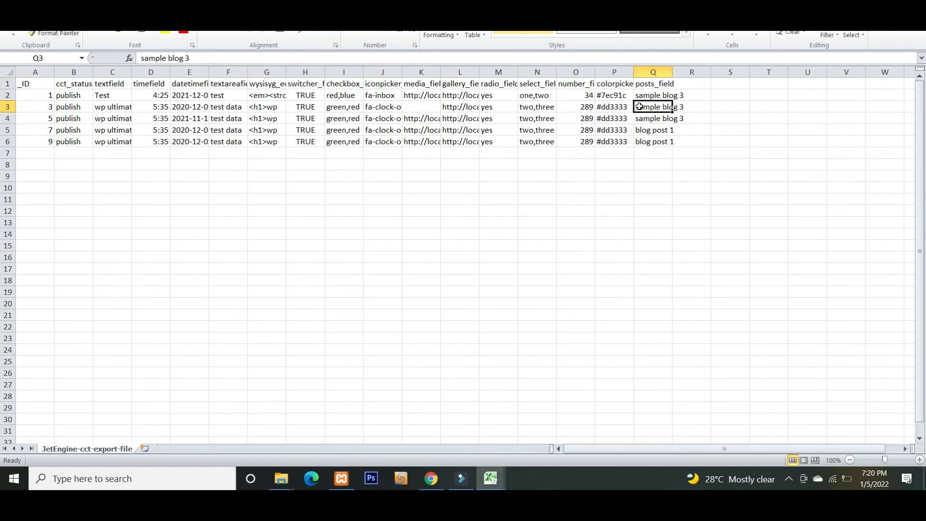
{"action": "left_click", "coordinate": [615, 163]}
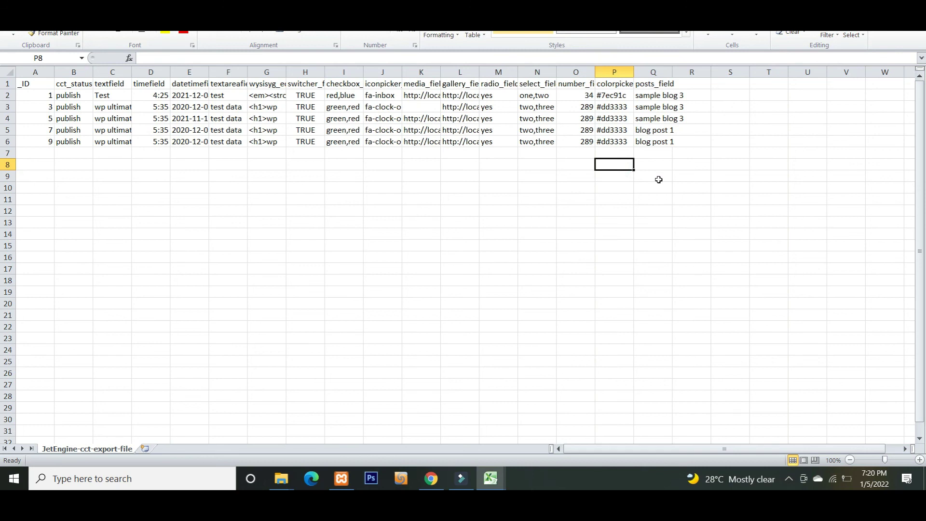